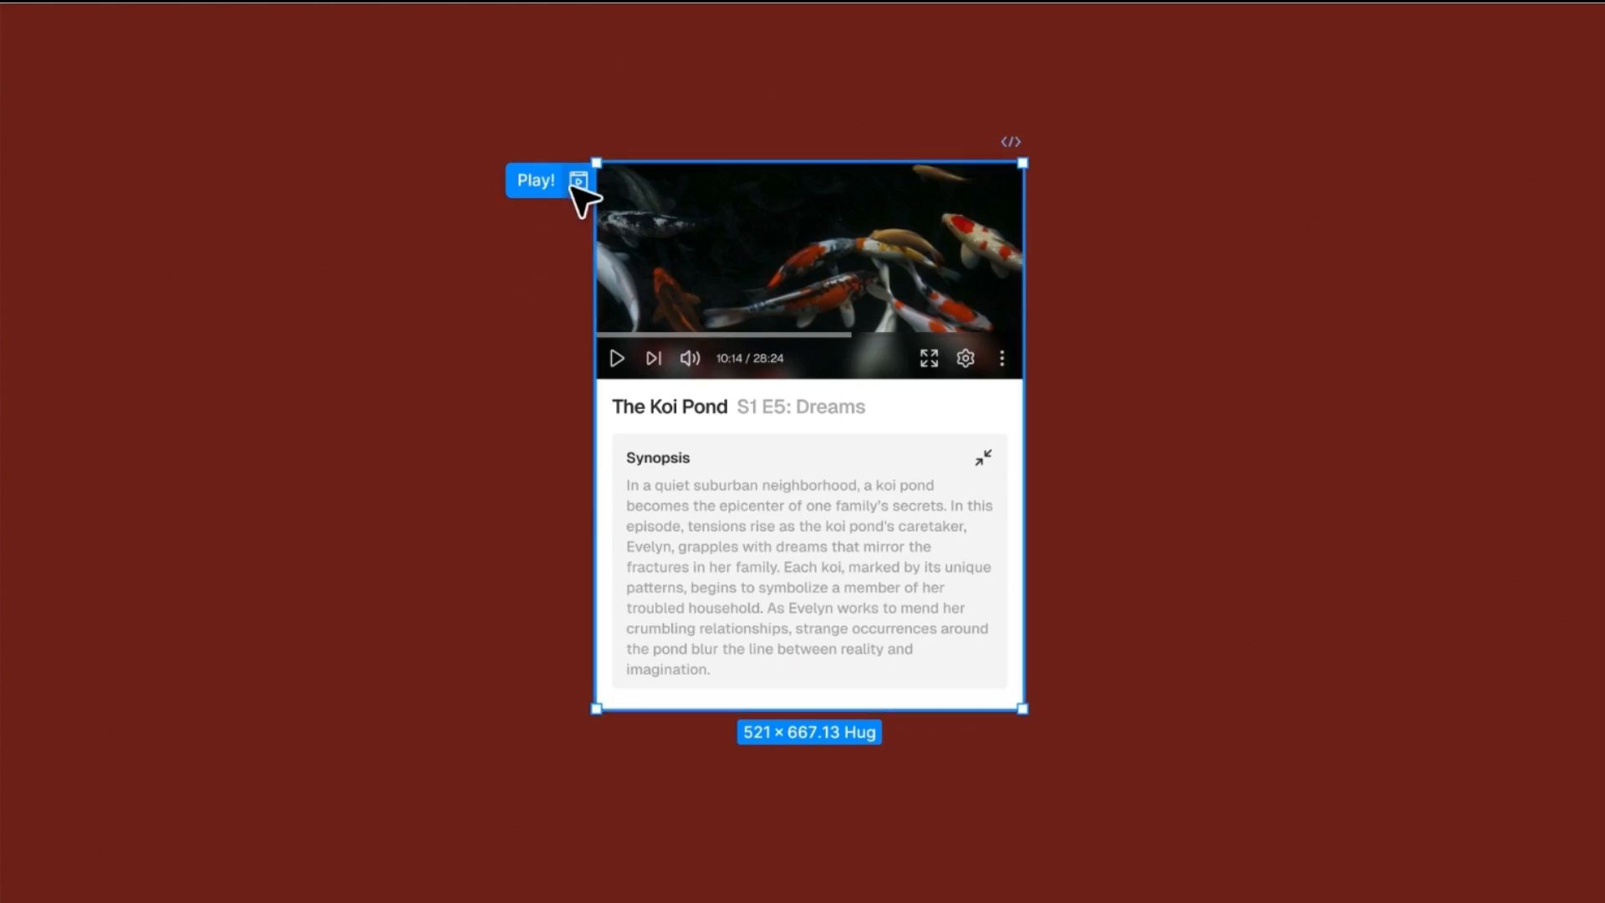
pyautogui.click(576, 181)
pyautogui.moveTo(538, 268); pyautogui.dragTo(537, 384)
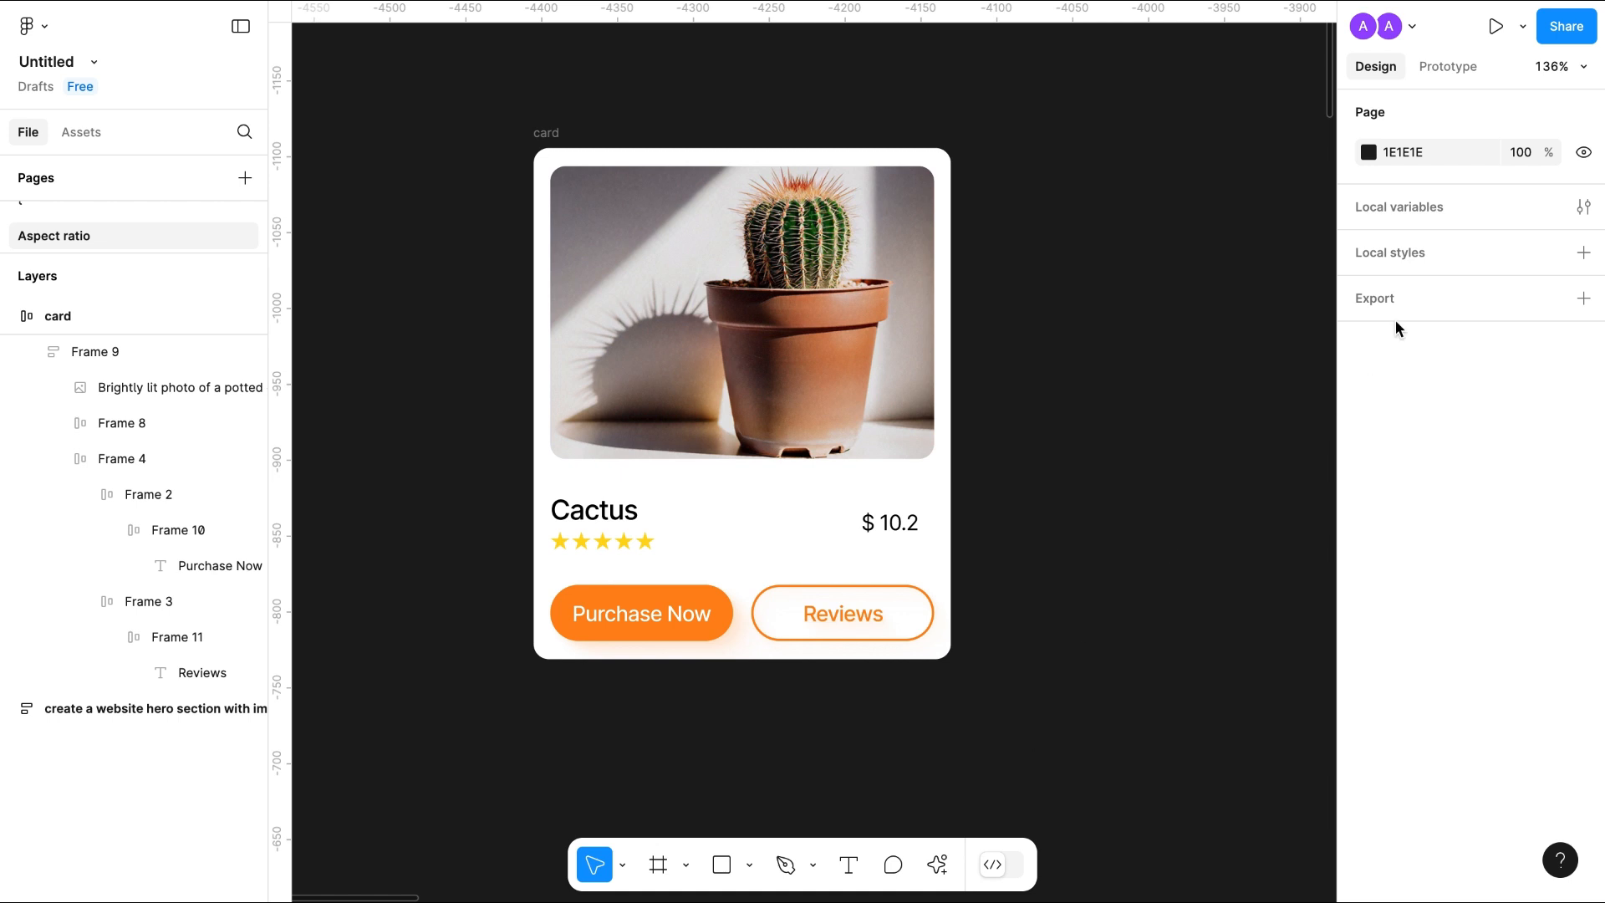
# Step: Widen the cactus card frame to about 281 px
pyautogui.click(549, 143)
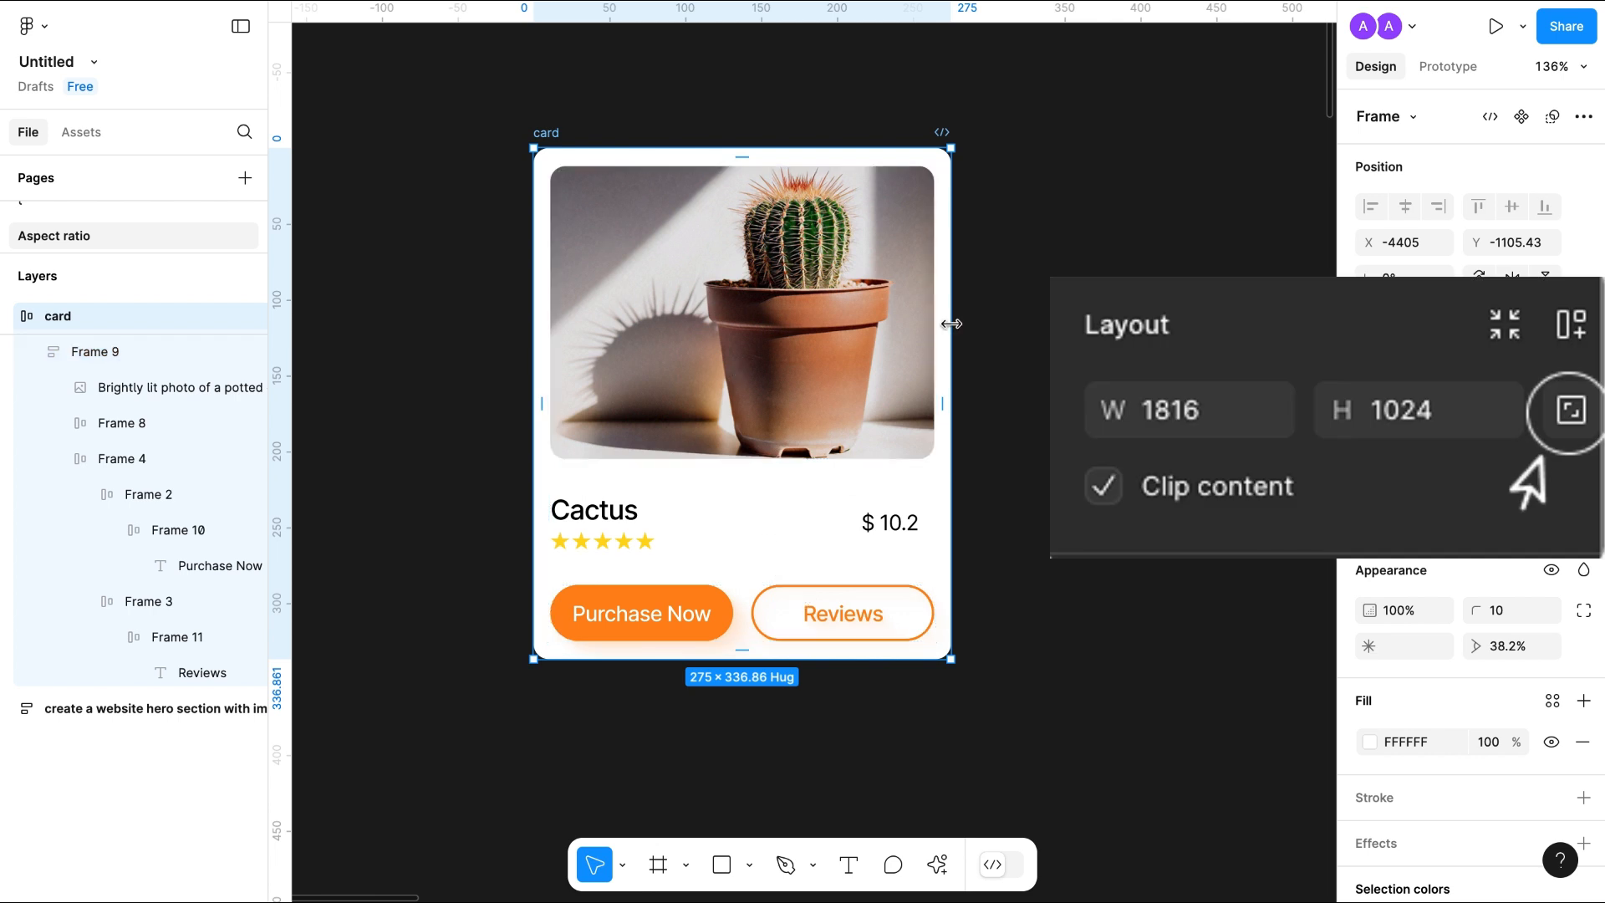
pyautogui.moveTo(951, 324)
pyautogui.mouseDown()
pyautogui.moveTo(1016, 327)
pyautogui.moveTo(849, 334)
pyautogui.moveTo(961, 341)
pyautogui.mouseUp()
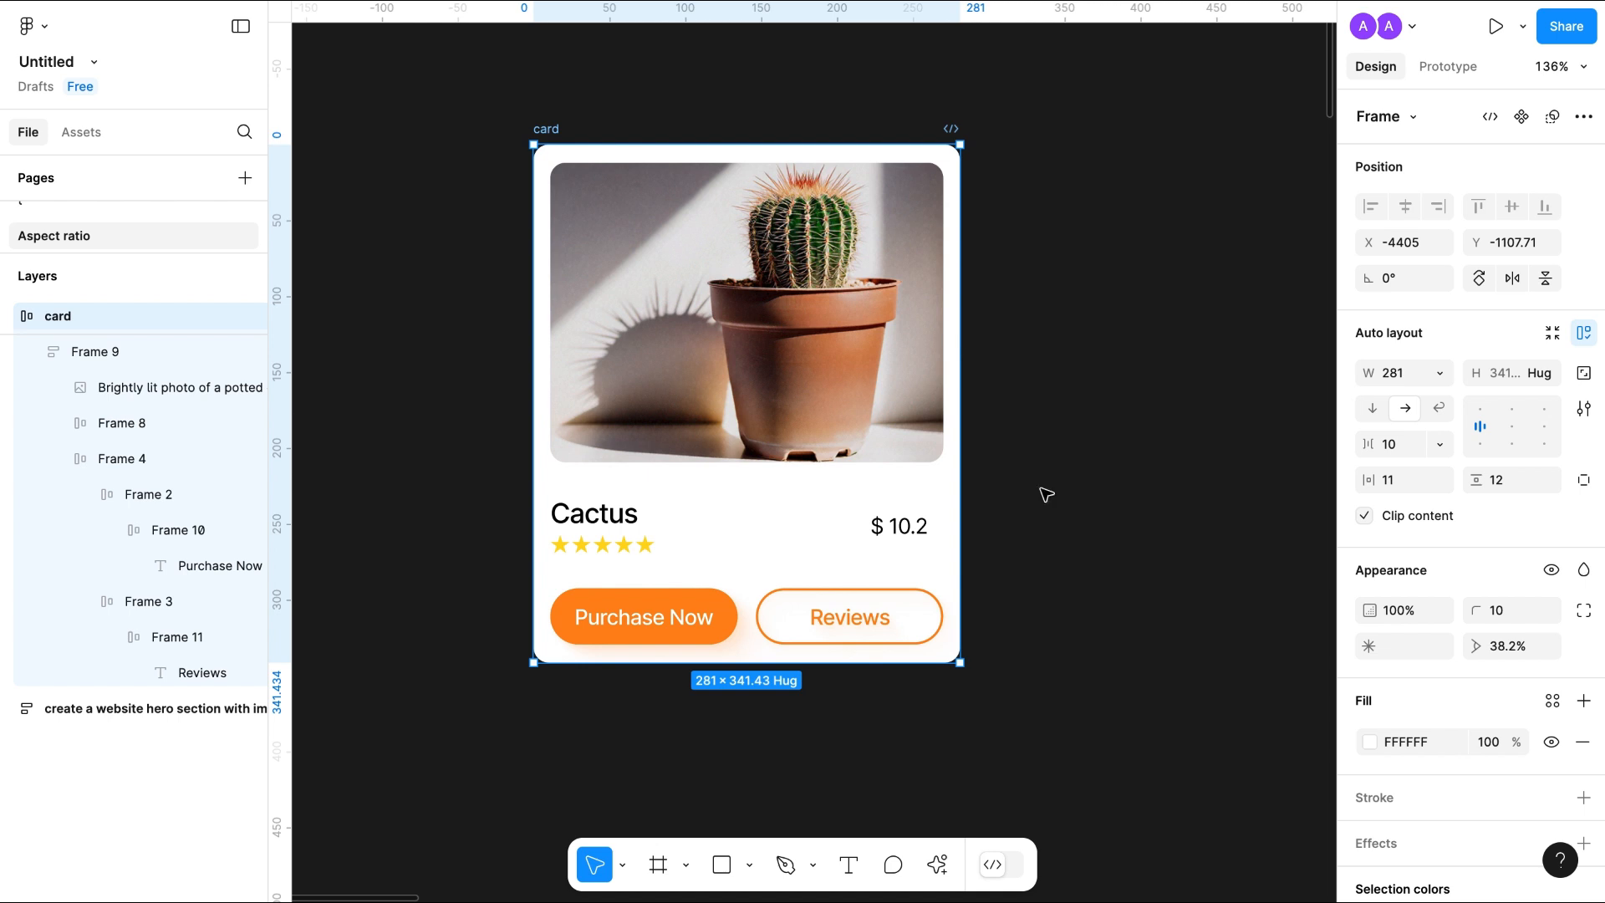
# Step: Narrow the cactus card frame to about 260 px wide
pyautogui.click(719, 435)
pyautogui.click(719, 435)
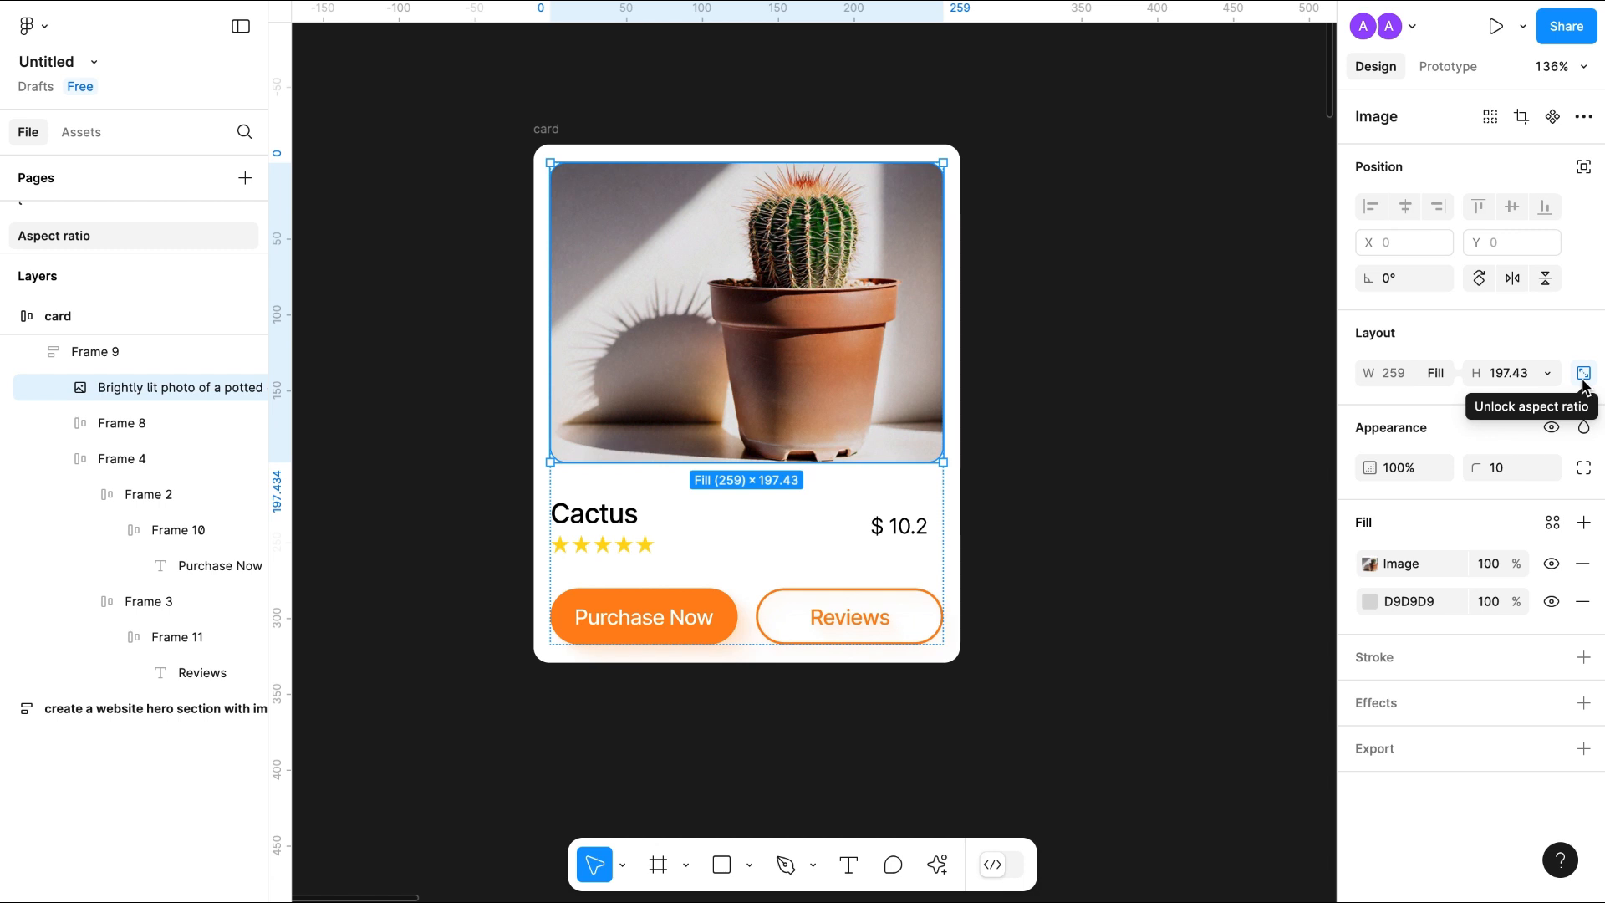
pyautogui.click(548, 130)
pyautogui.moveTo(958, 267); pyautogui.dragTo(927, 317)
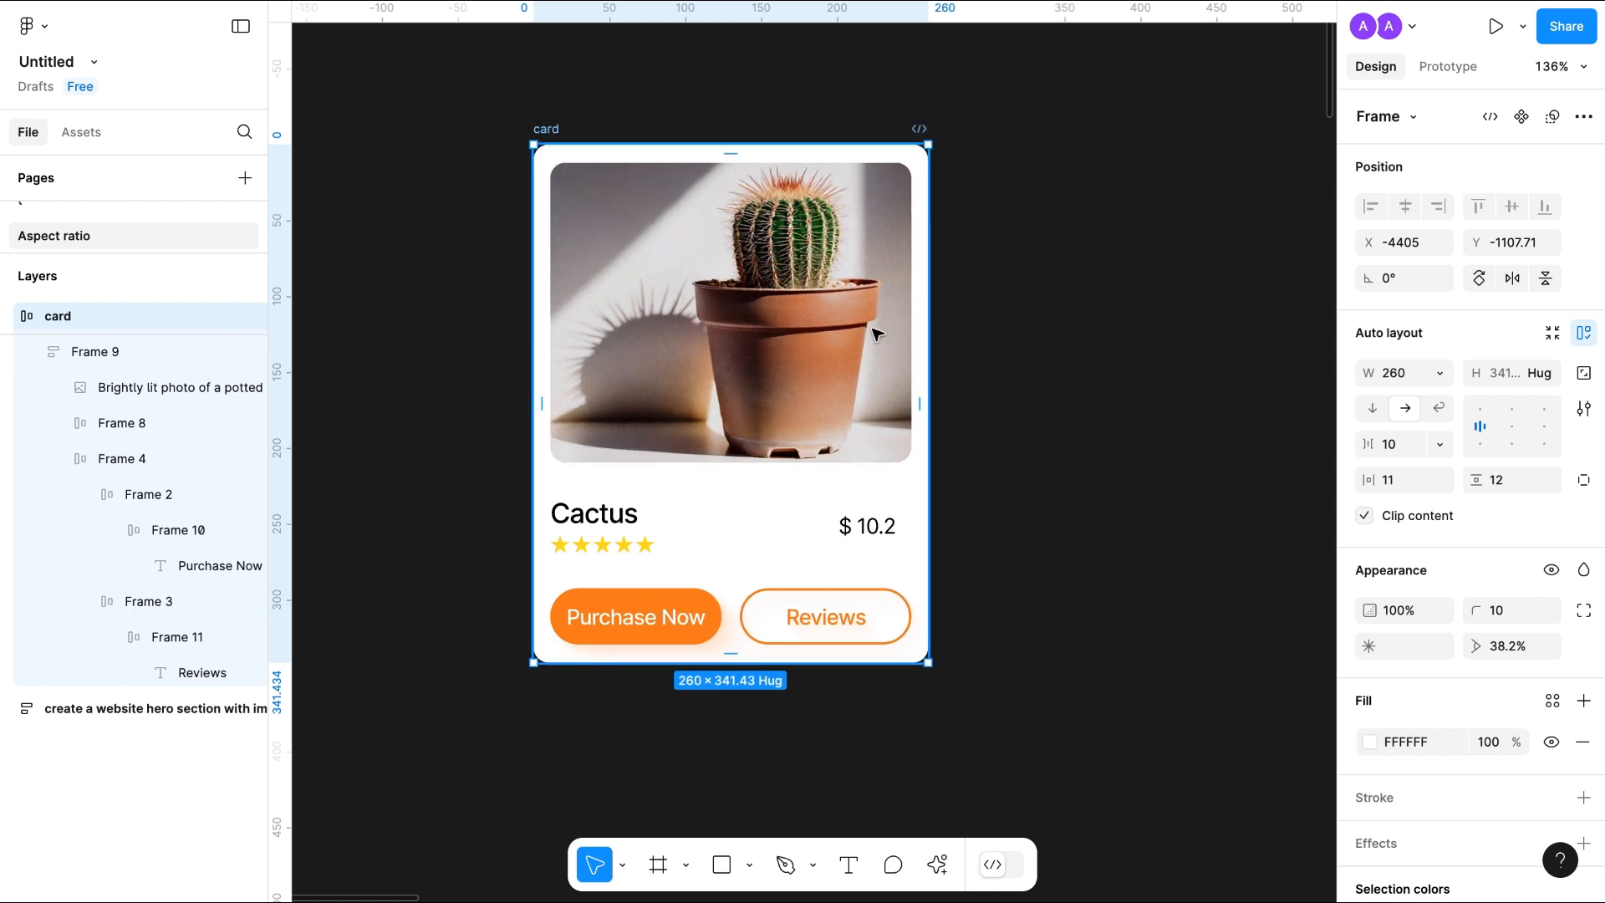
# Step: Lock the aspect ratio of the cactus image inside the card
pyautogui.click(825, 349)
pyautogui.click(825, 348)
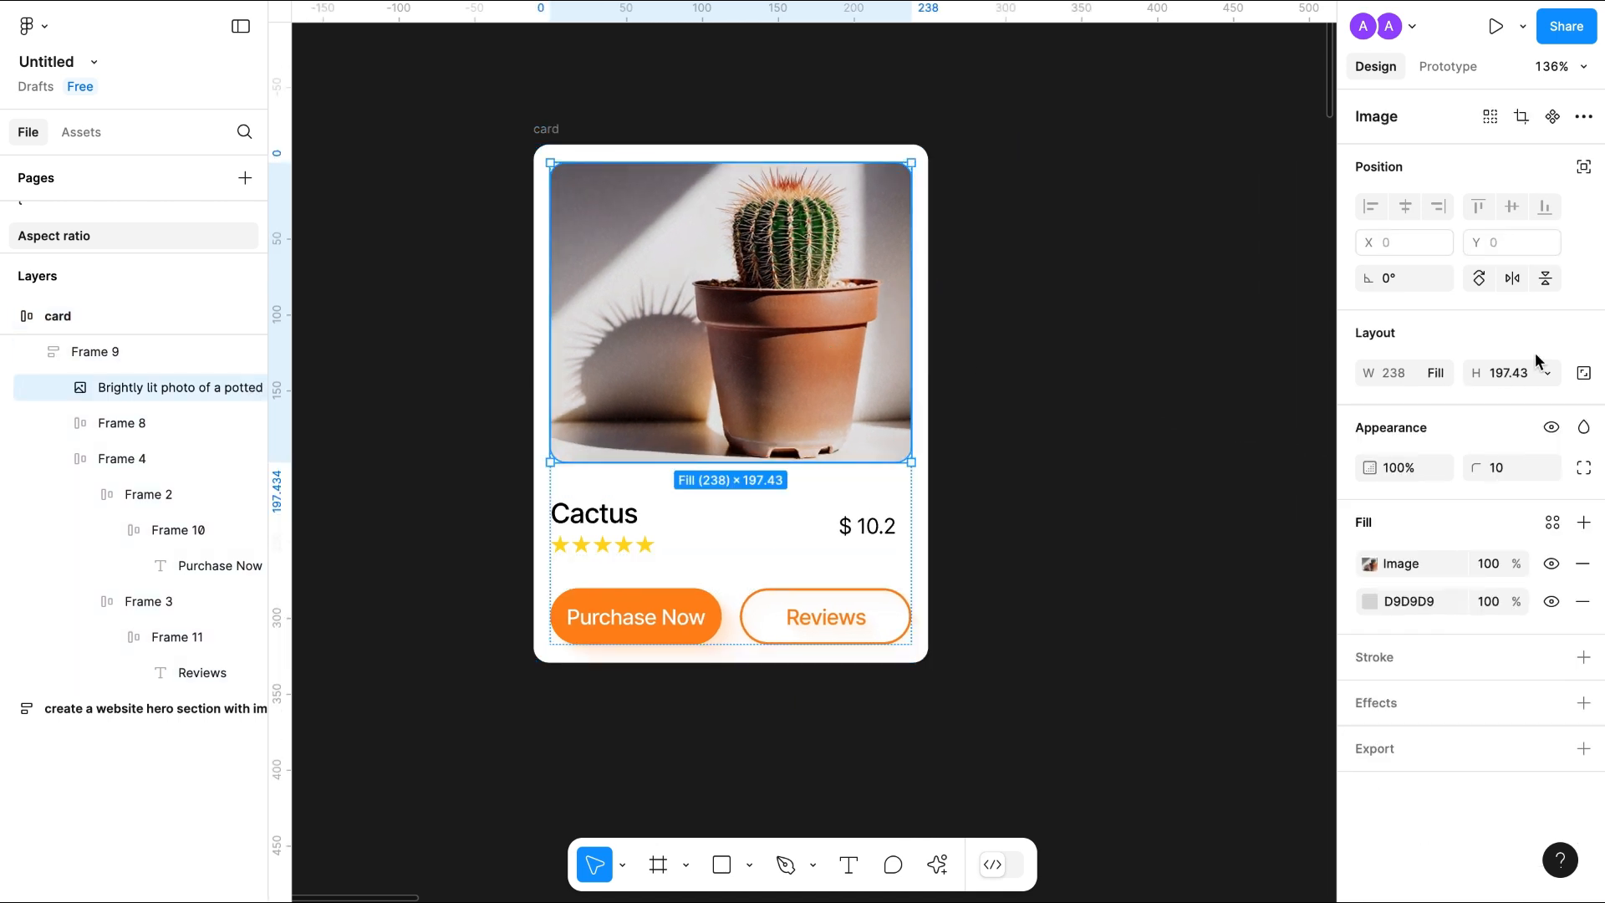
pyautogui.click(1583, 376)
# Step: Widen the card frame to about 428 px so the locked image scales with it
pyautogui.click(555, 131)
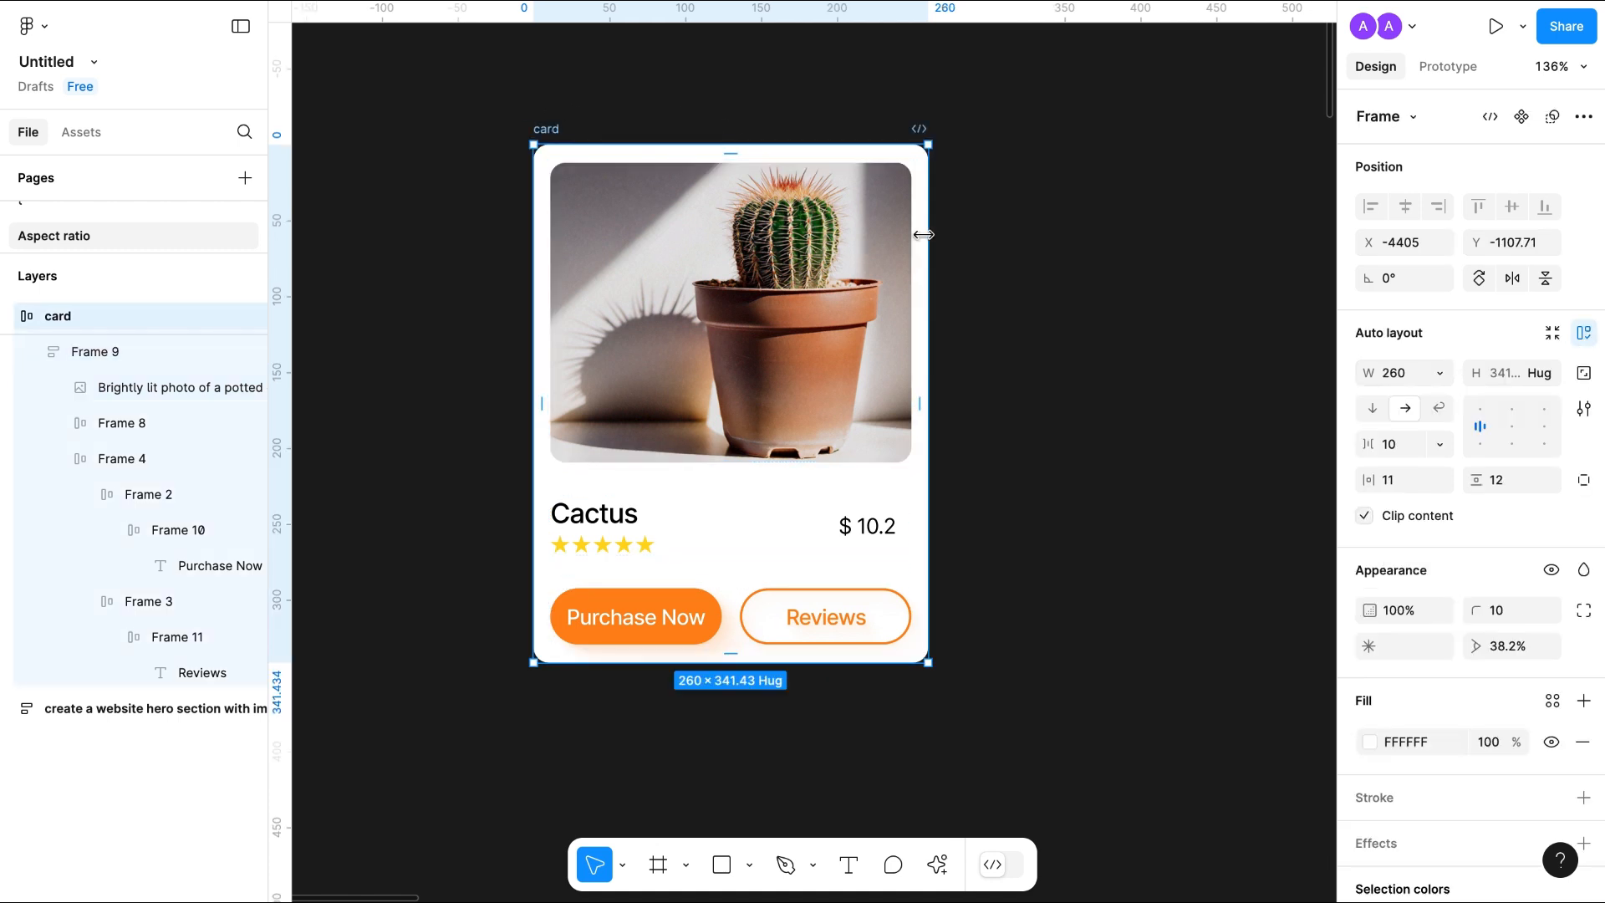
pyautogui.moveTo(930, 233); pyautogui.dragTo(1183, 325)
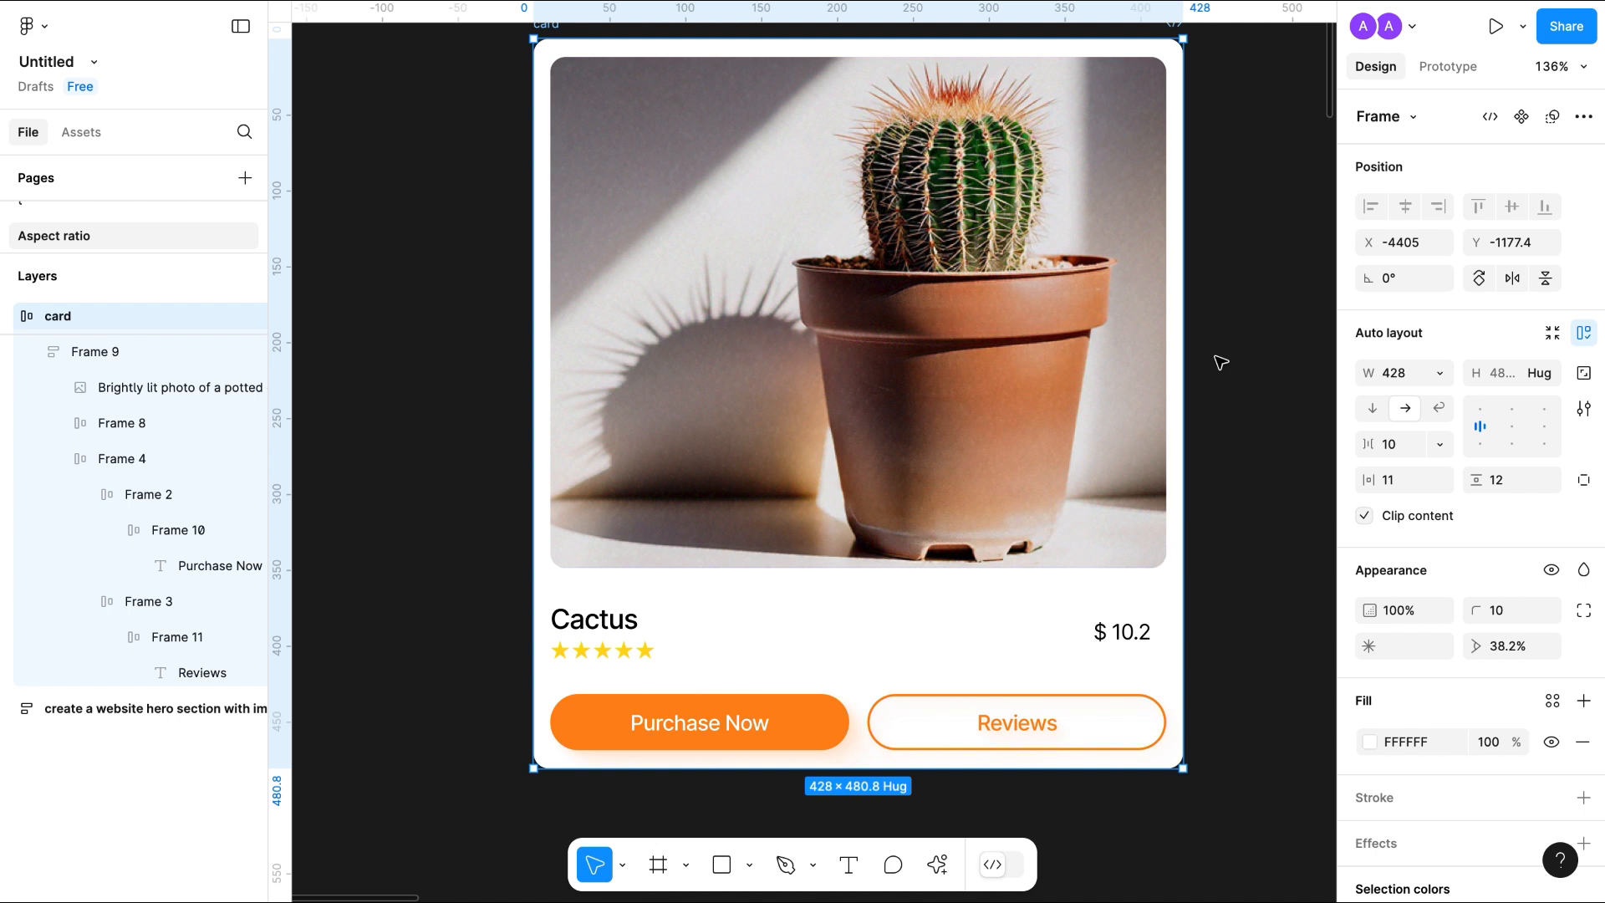
# Step: Widen the card frame further to about 442 px
pyautogui.click(1143, 341)
pyautogui.click(1142, 341)
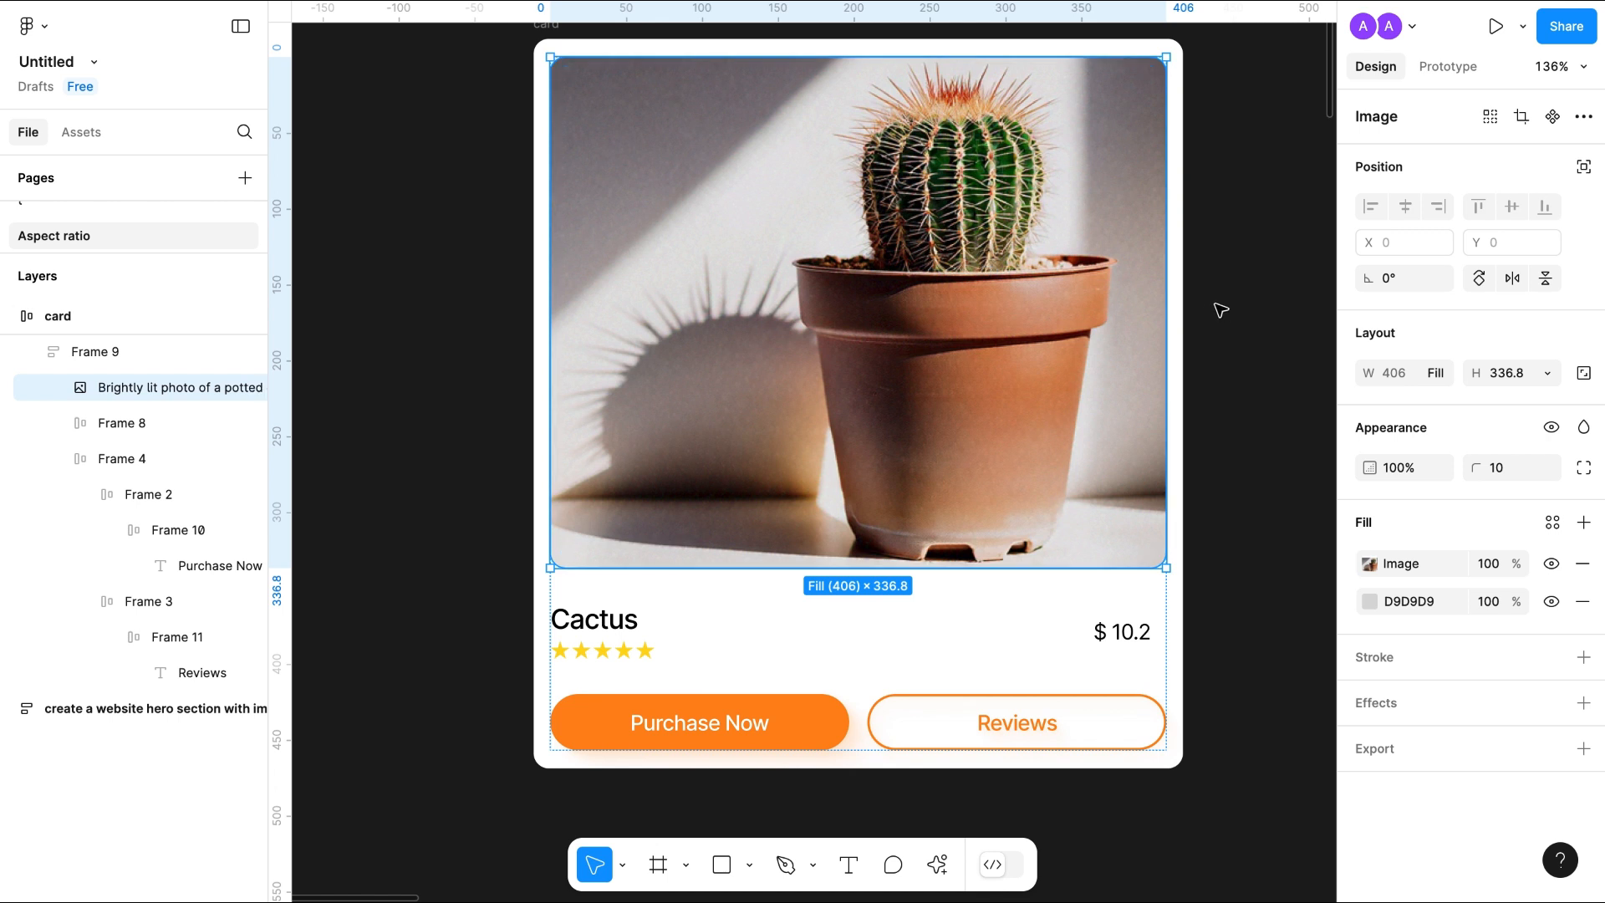
pyautogui.press('Escape')
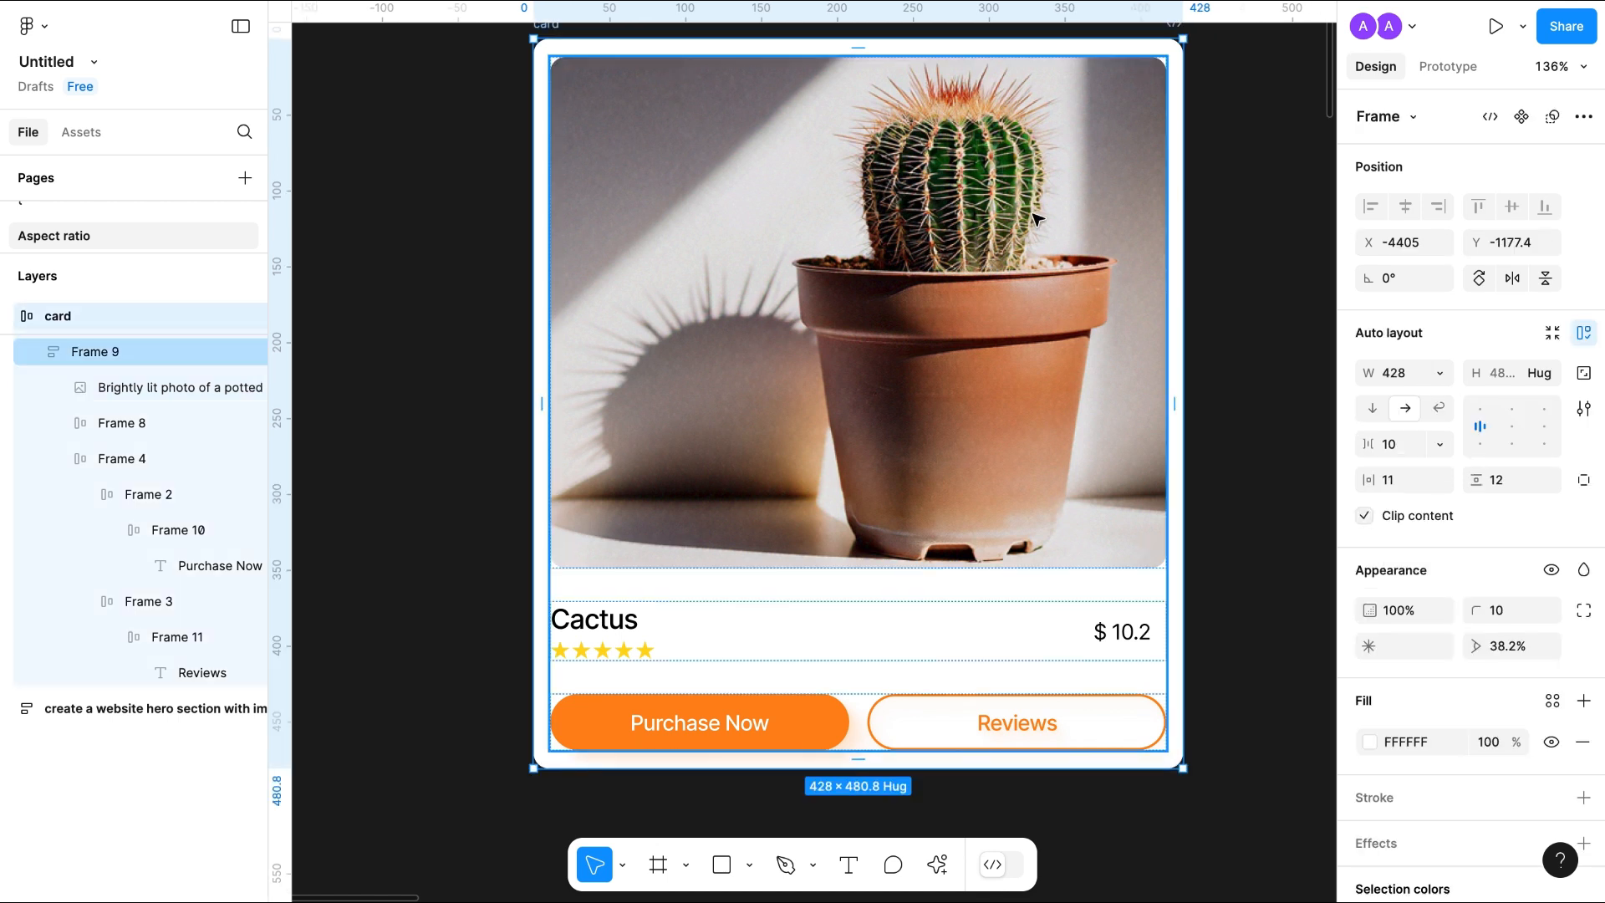
pyautogui.press('Escape')
pyautogui.moveTo(1179, 206); pyautogui.dragTo(1203, 284)
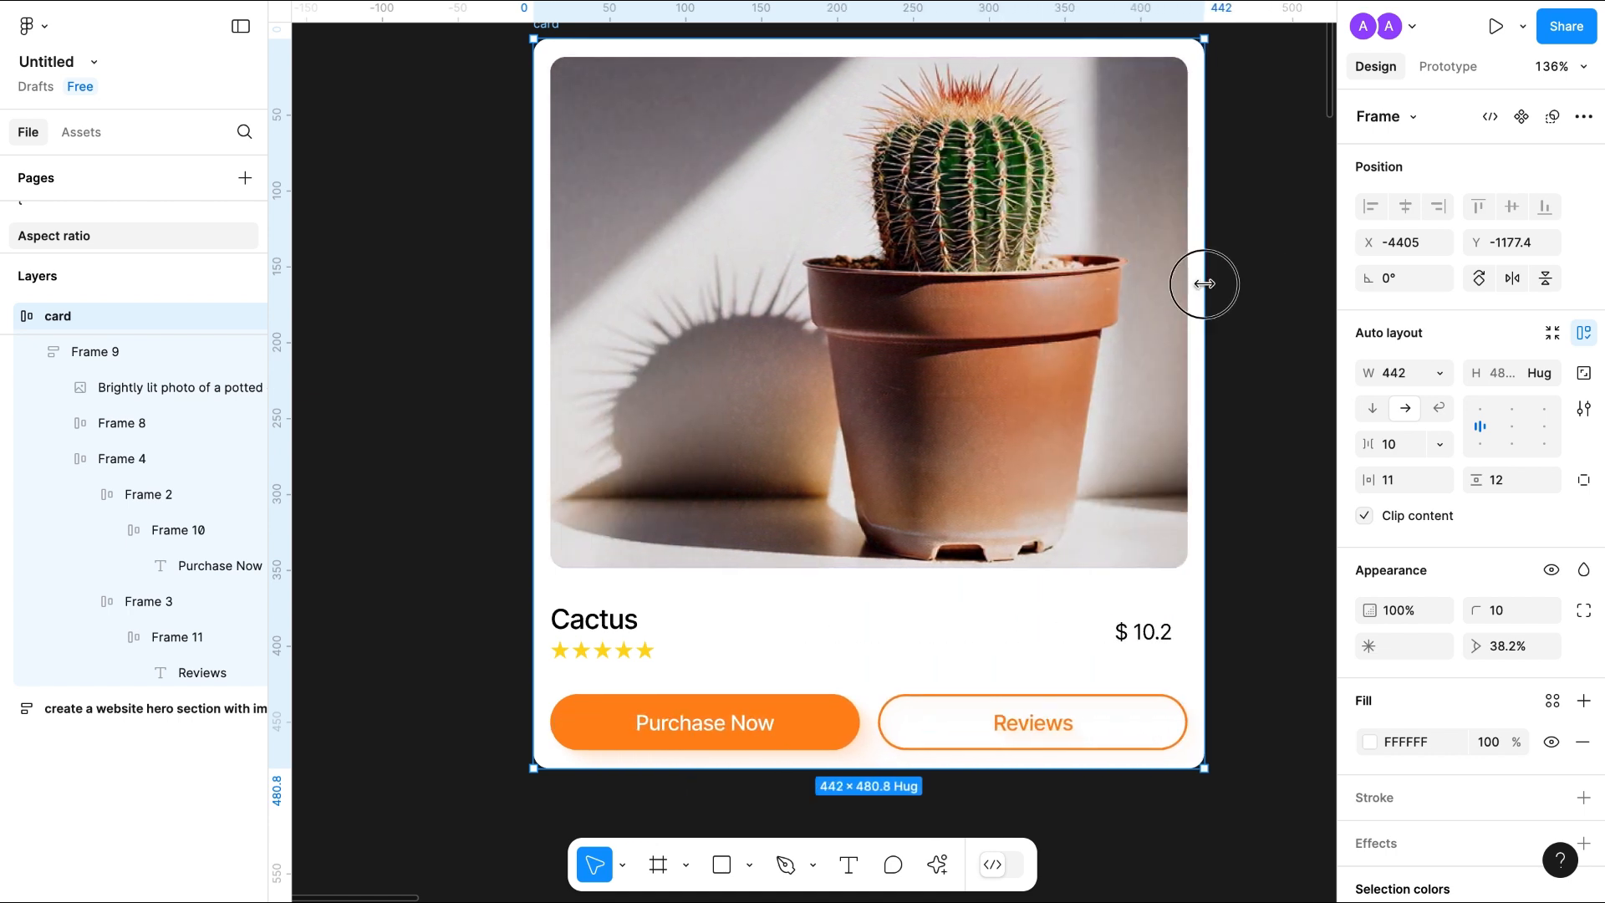
# Step: Unlock the aspect ratio of the standalone potted cactus photo
pyautogui.click(1139, 297)
pyautogui.click(1139, 297)
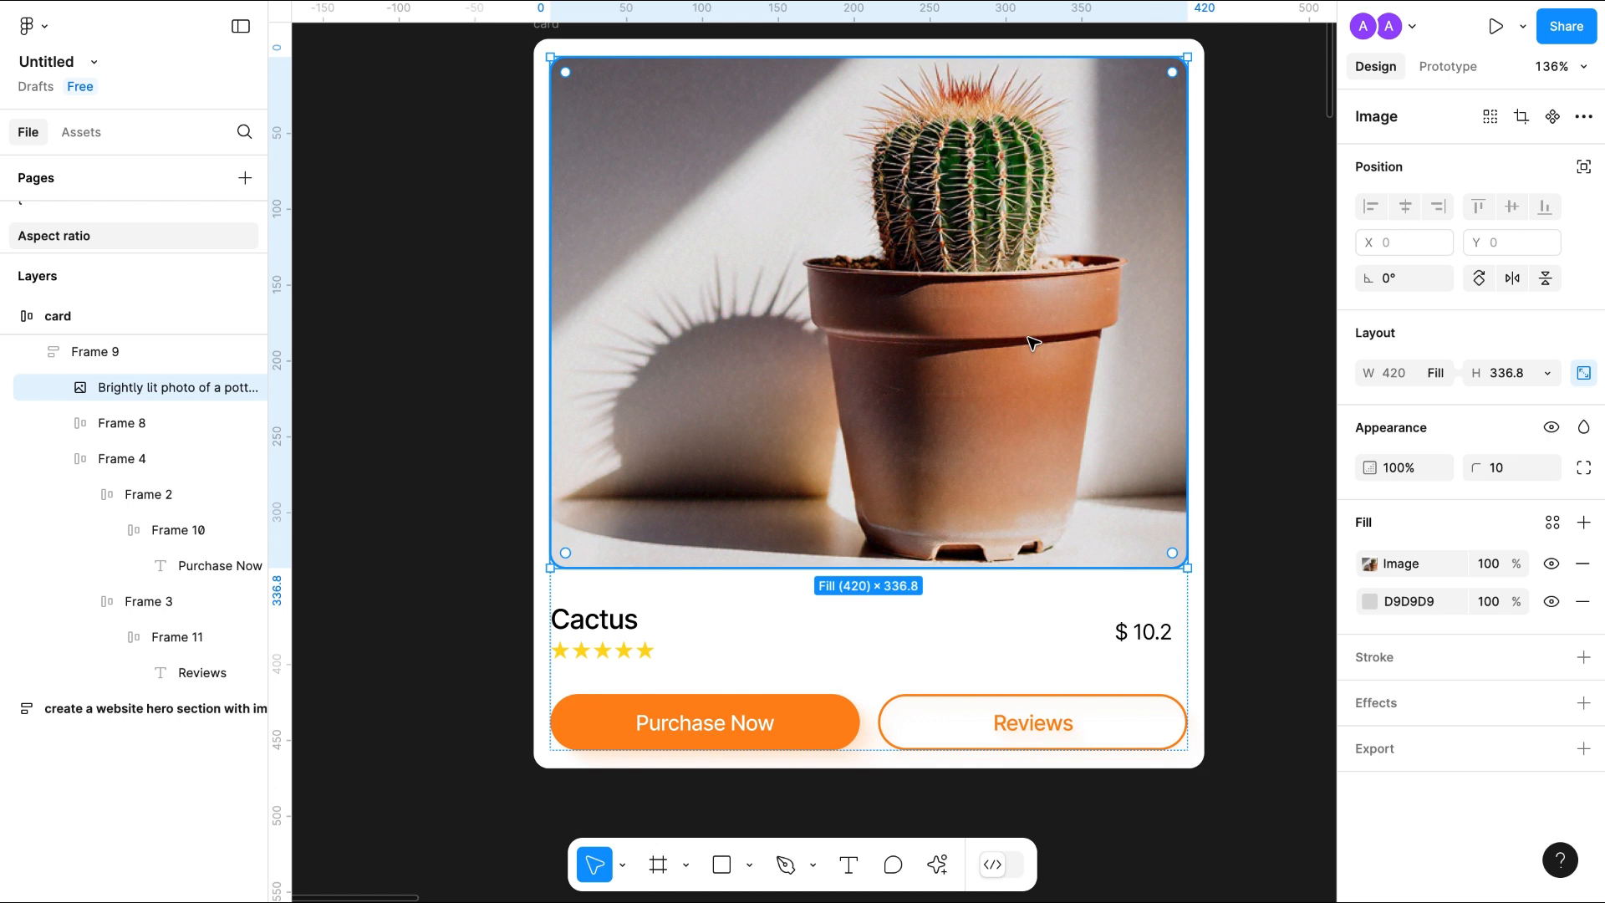
pyautogui.hscroll(3, 1033, 343)
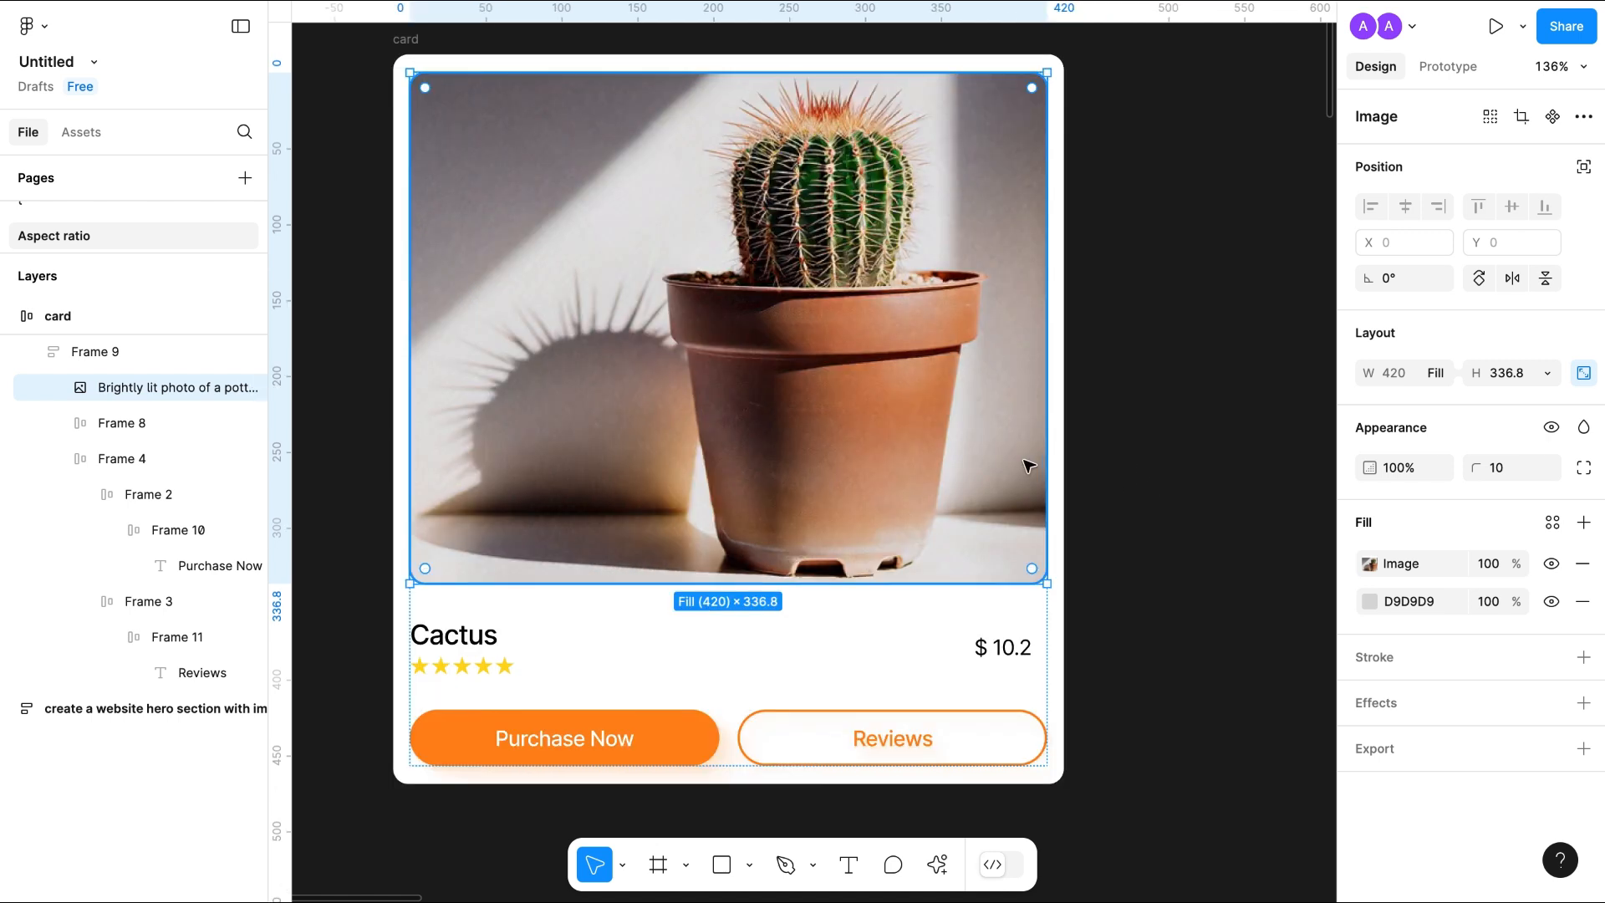
pyautogui.hscroll(2, 1179, 479)
pyautogui.scroll(1, 1179, 478)
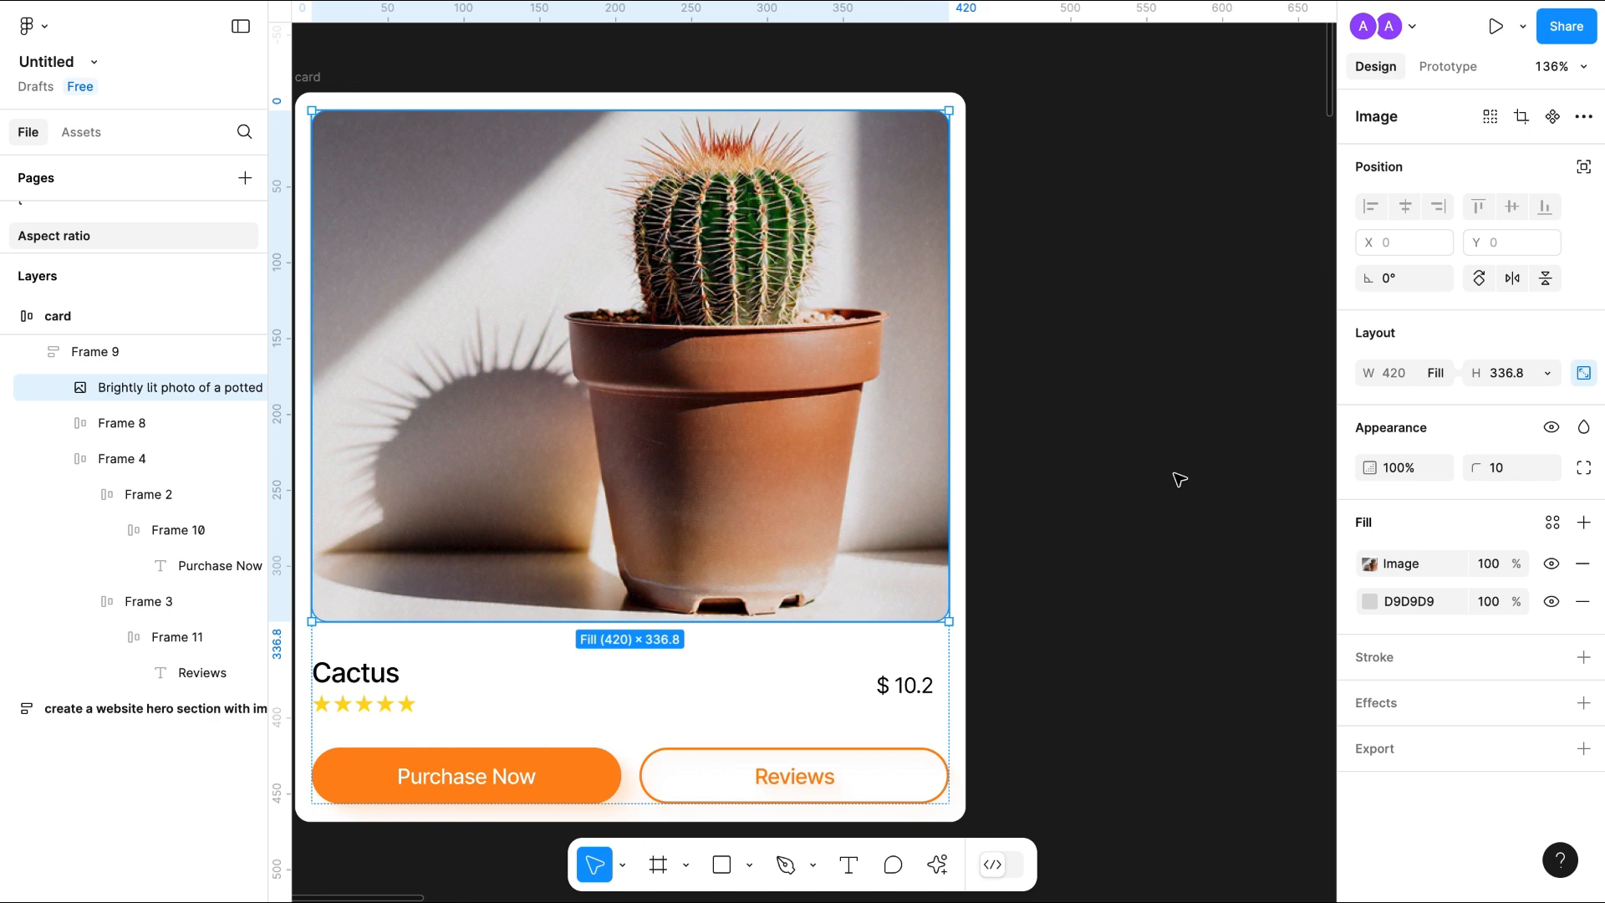
pyautogui.hscroll(10, 1033, 506)
pyautogui.hscroll(-3, 1033, 505)
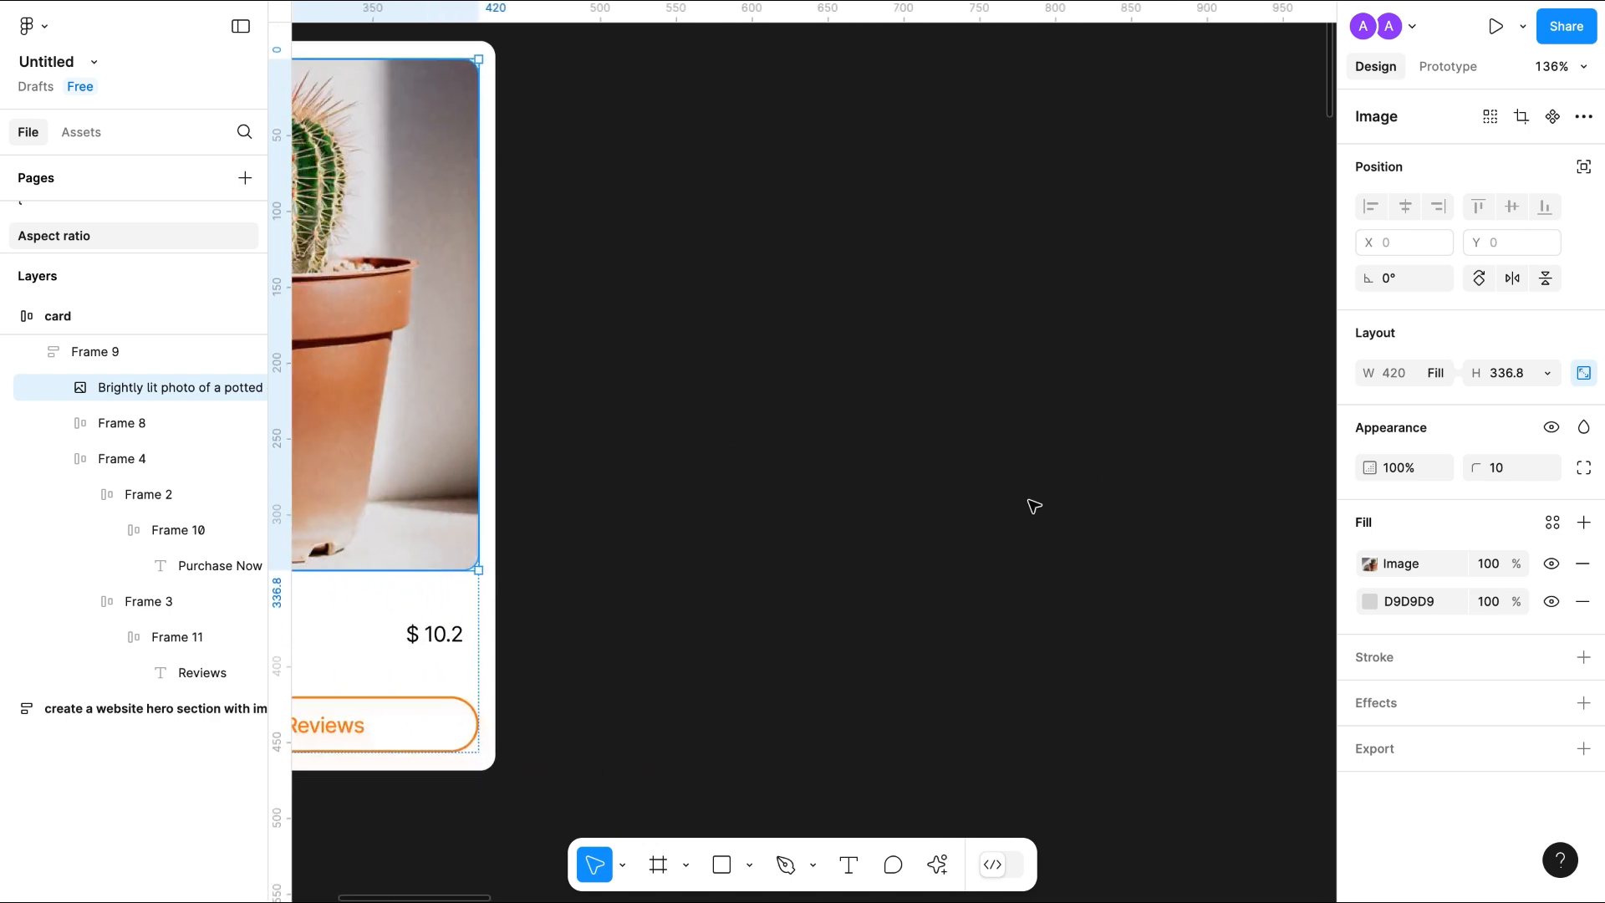
pyautogui.hscroll(10, 1033, 506)
pyautogui.scroll(-5, 1033, 506)
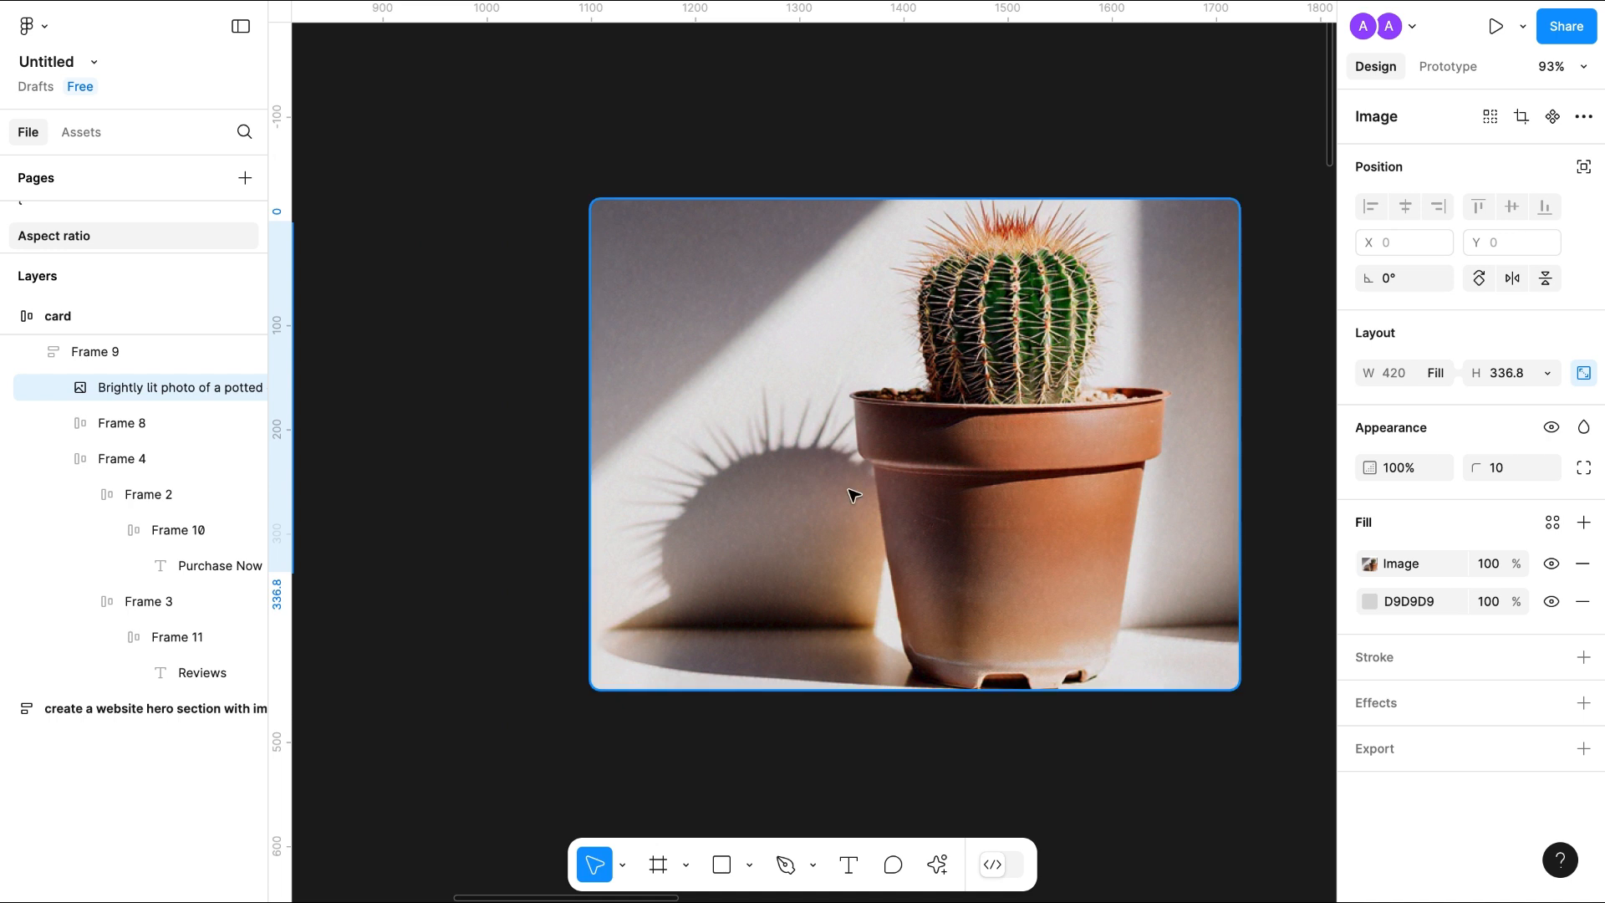
pyautogui.click(848, 489)
pyautogui.hscroll(4, 848, 488)
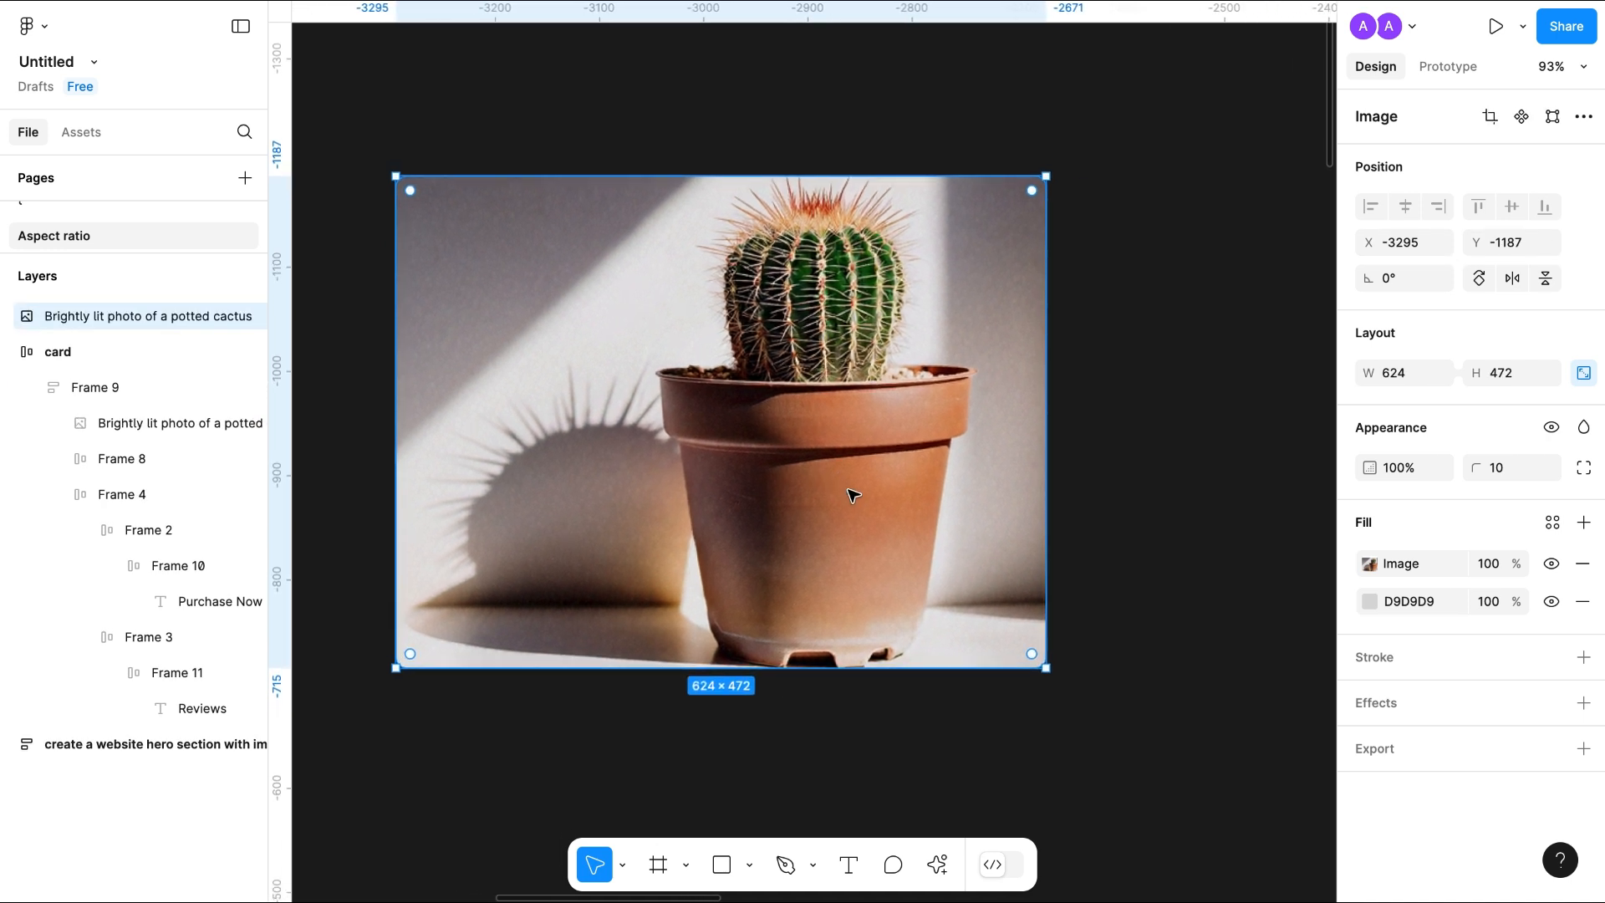
pyautogui.click(1584, 375)
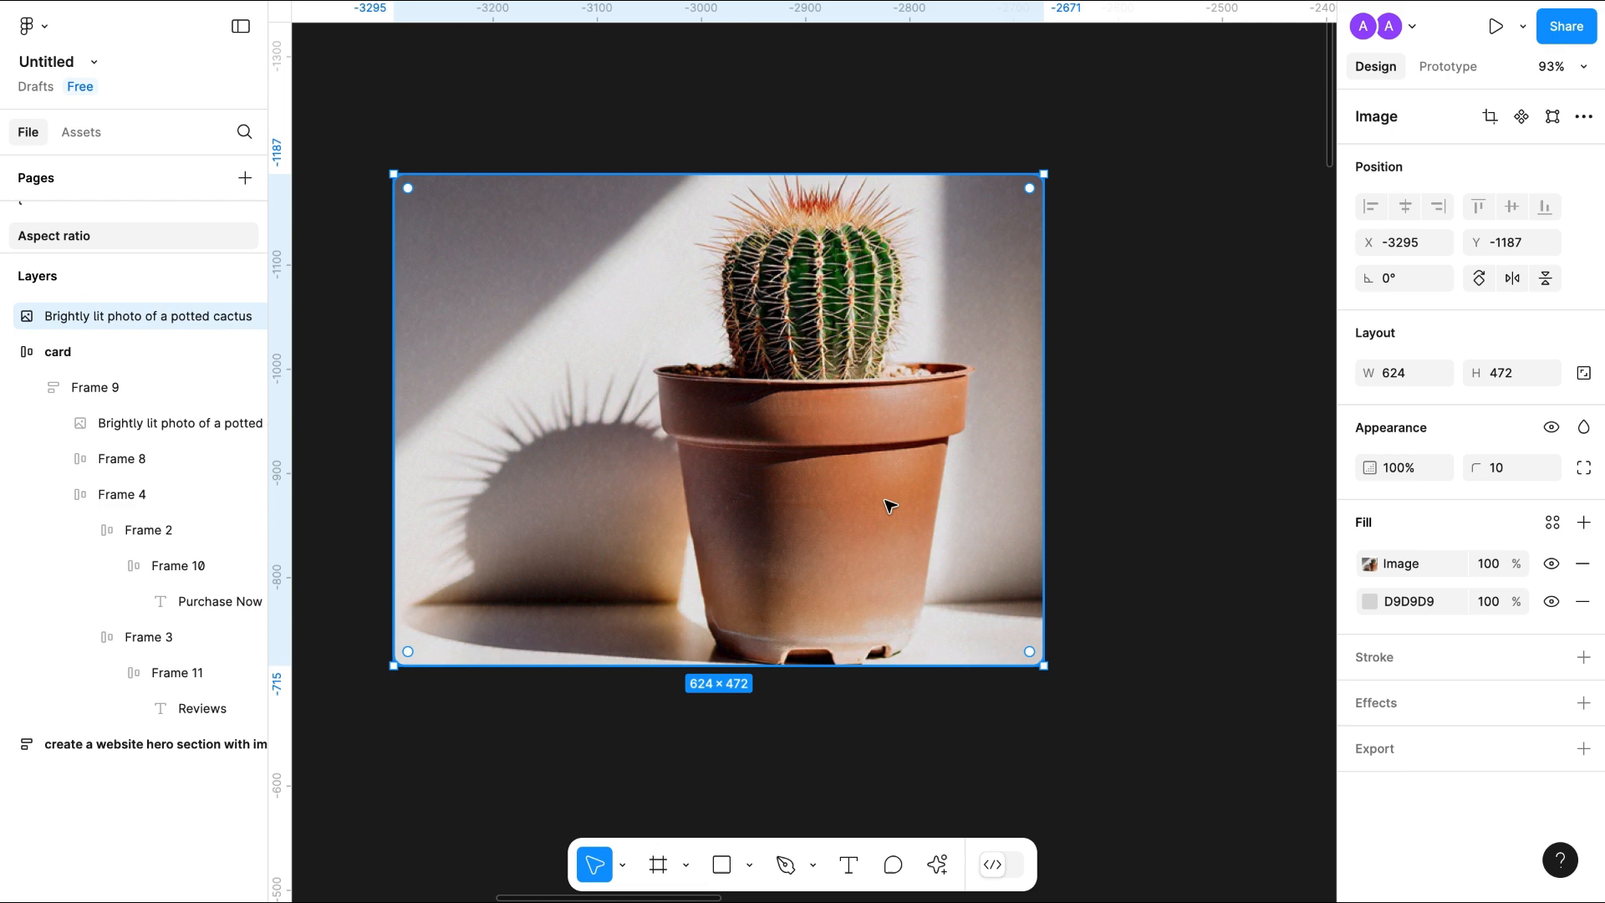
# Step: Stretch the standalone photo freely to about 636 × 441 px
pyautogui.moveTo(1043, 665); pyautogui.dragTo(1063, 640)
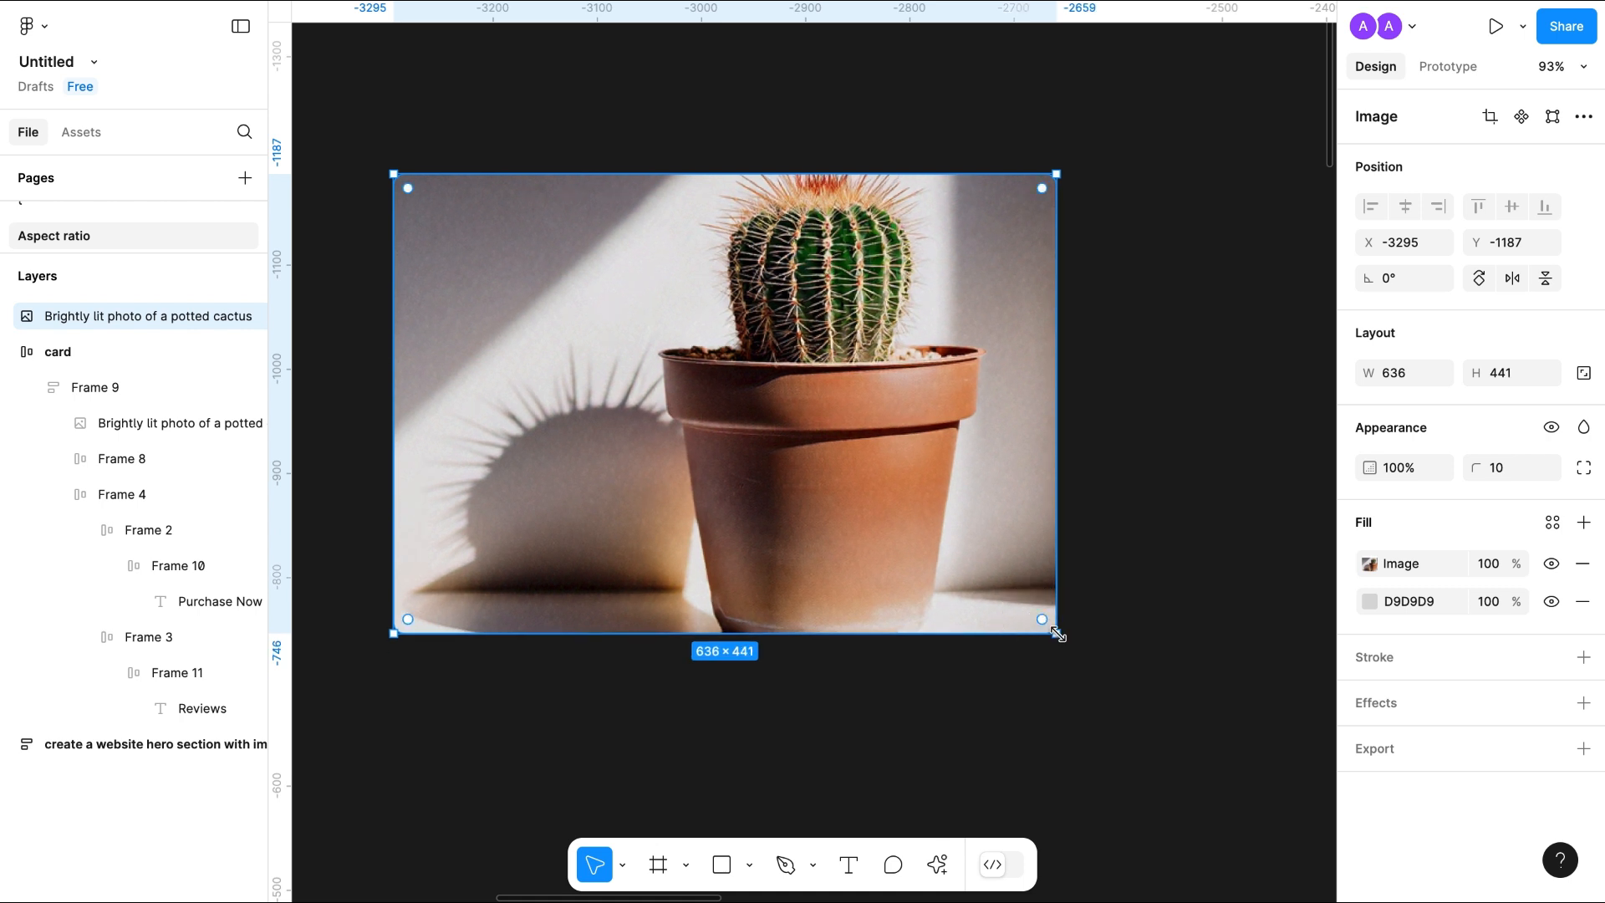
pyautogui.hscroll(-2, 1062, 640)
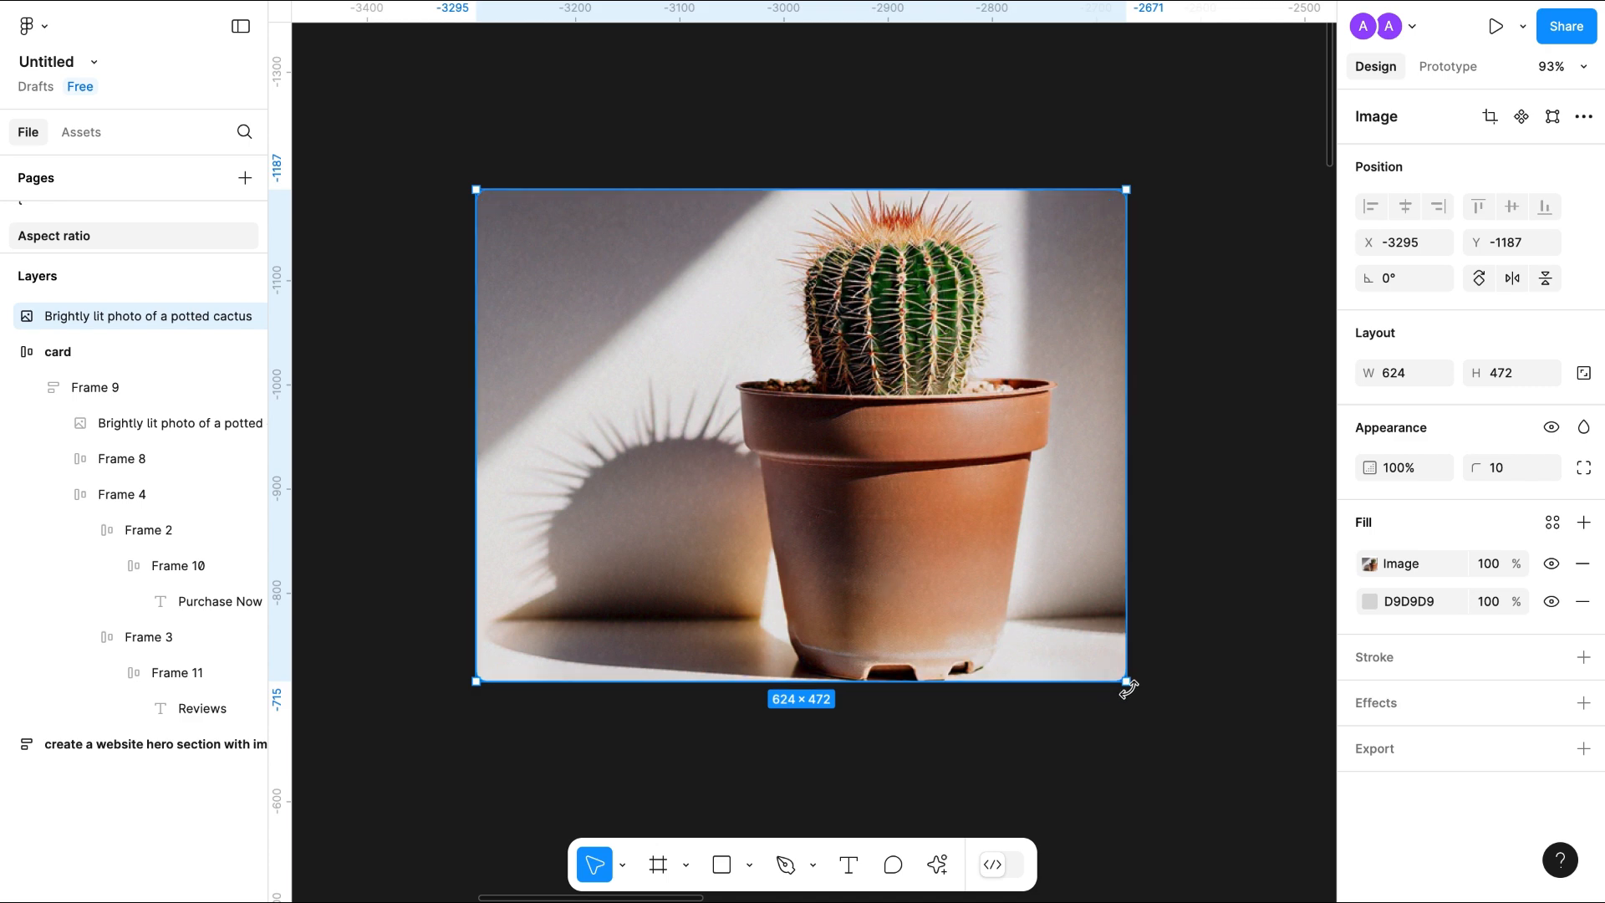
# Step: Lock the photo's aspect ratio and scale it down to about 488 × 369 px
pyautogui.moveTo(1126, 681); pyautogui.dragTo(898, 581)
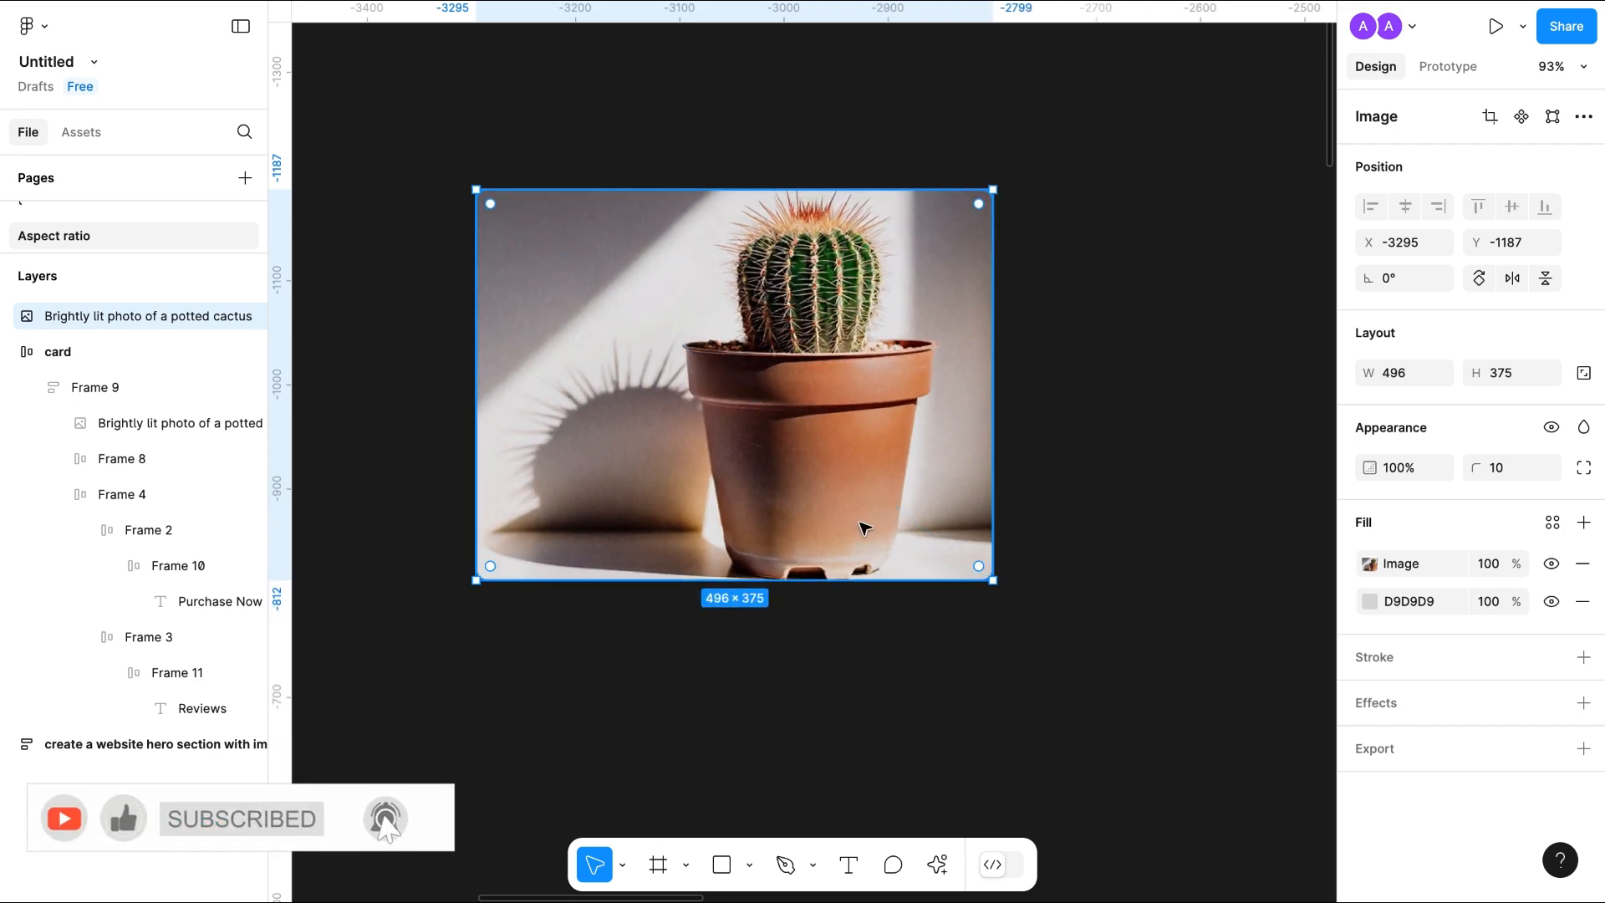
pyautogui.click(1582, 373)
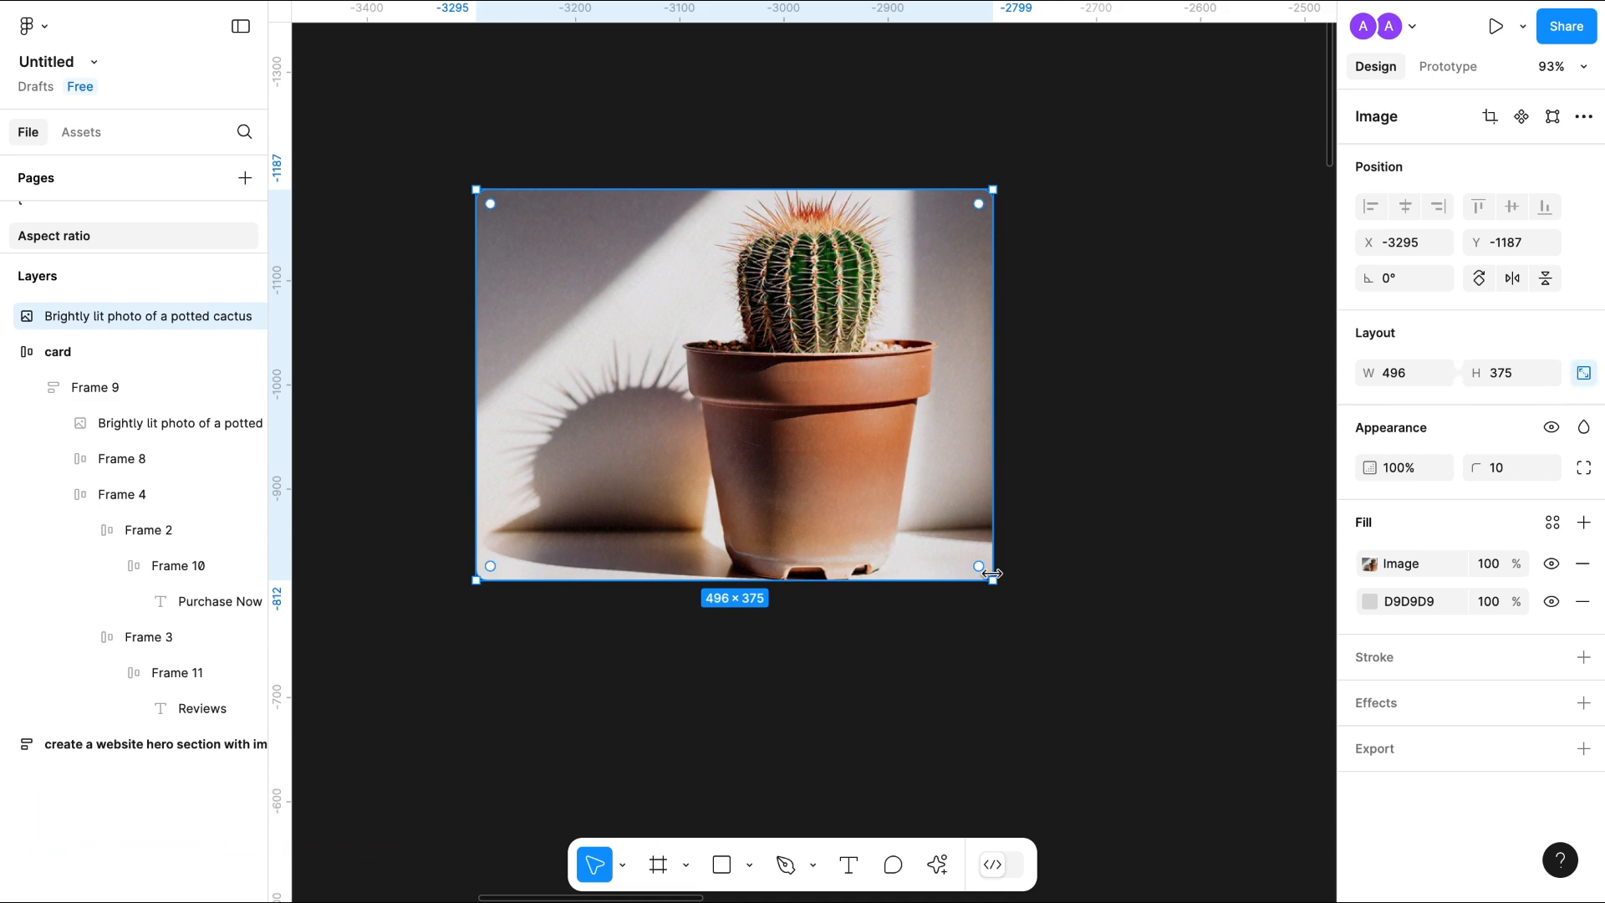
pyautogui.moveTo(990, 580); pyautogui.dragTo(986, 518)
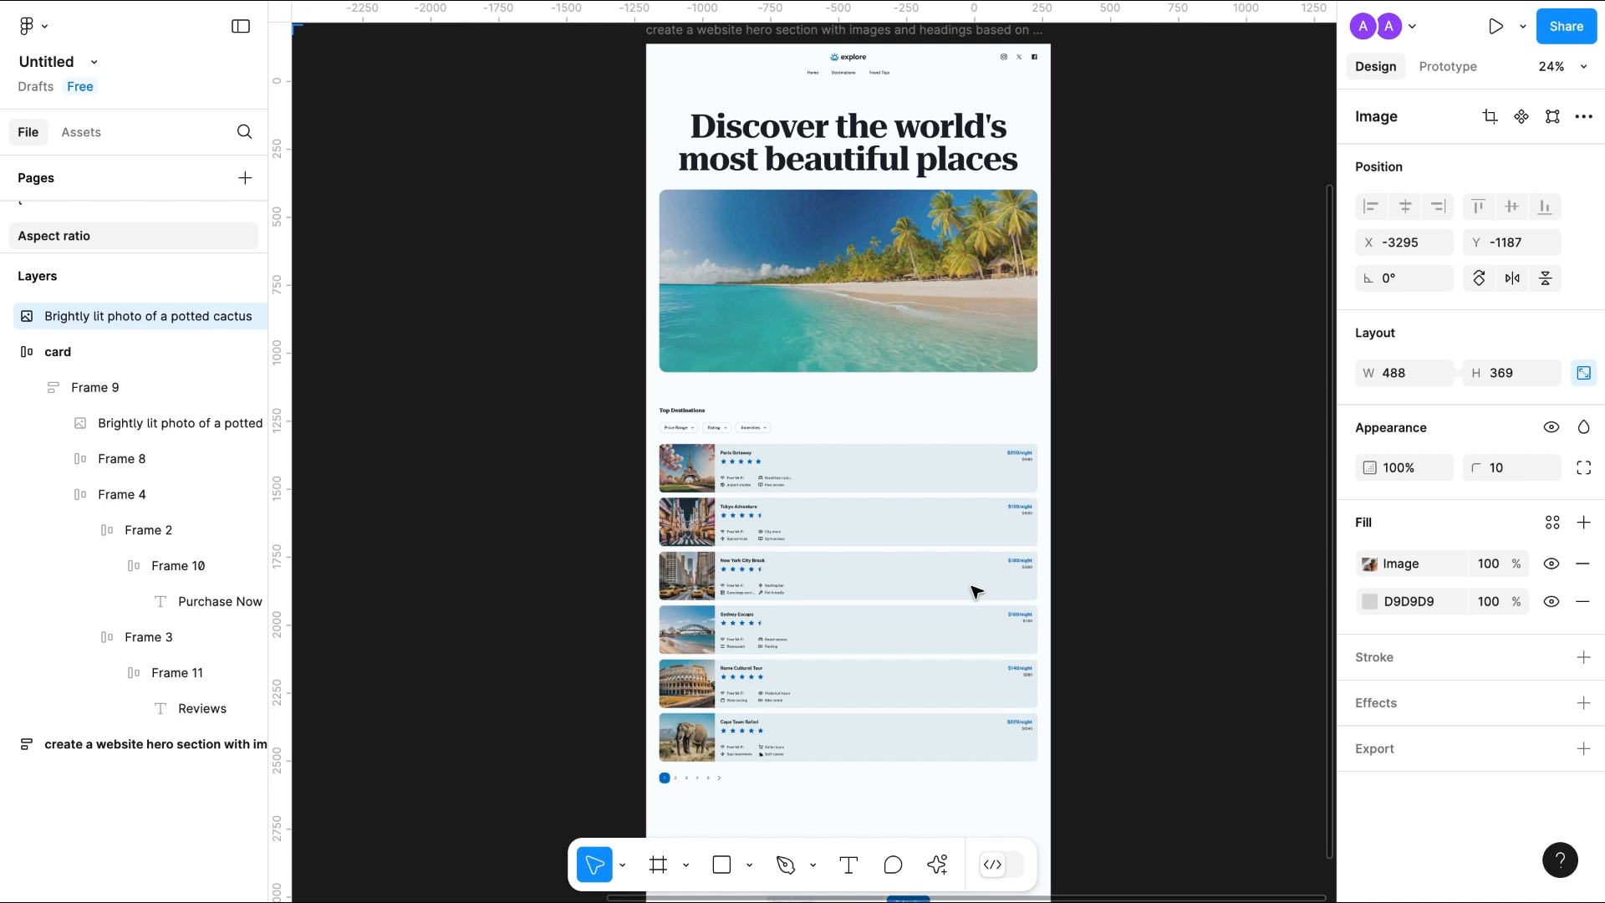
# Step: Inspect the hero image inside the travel website hero section frame
pyautogui.scroll(2, 976, 591)
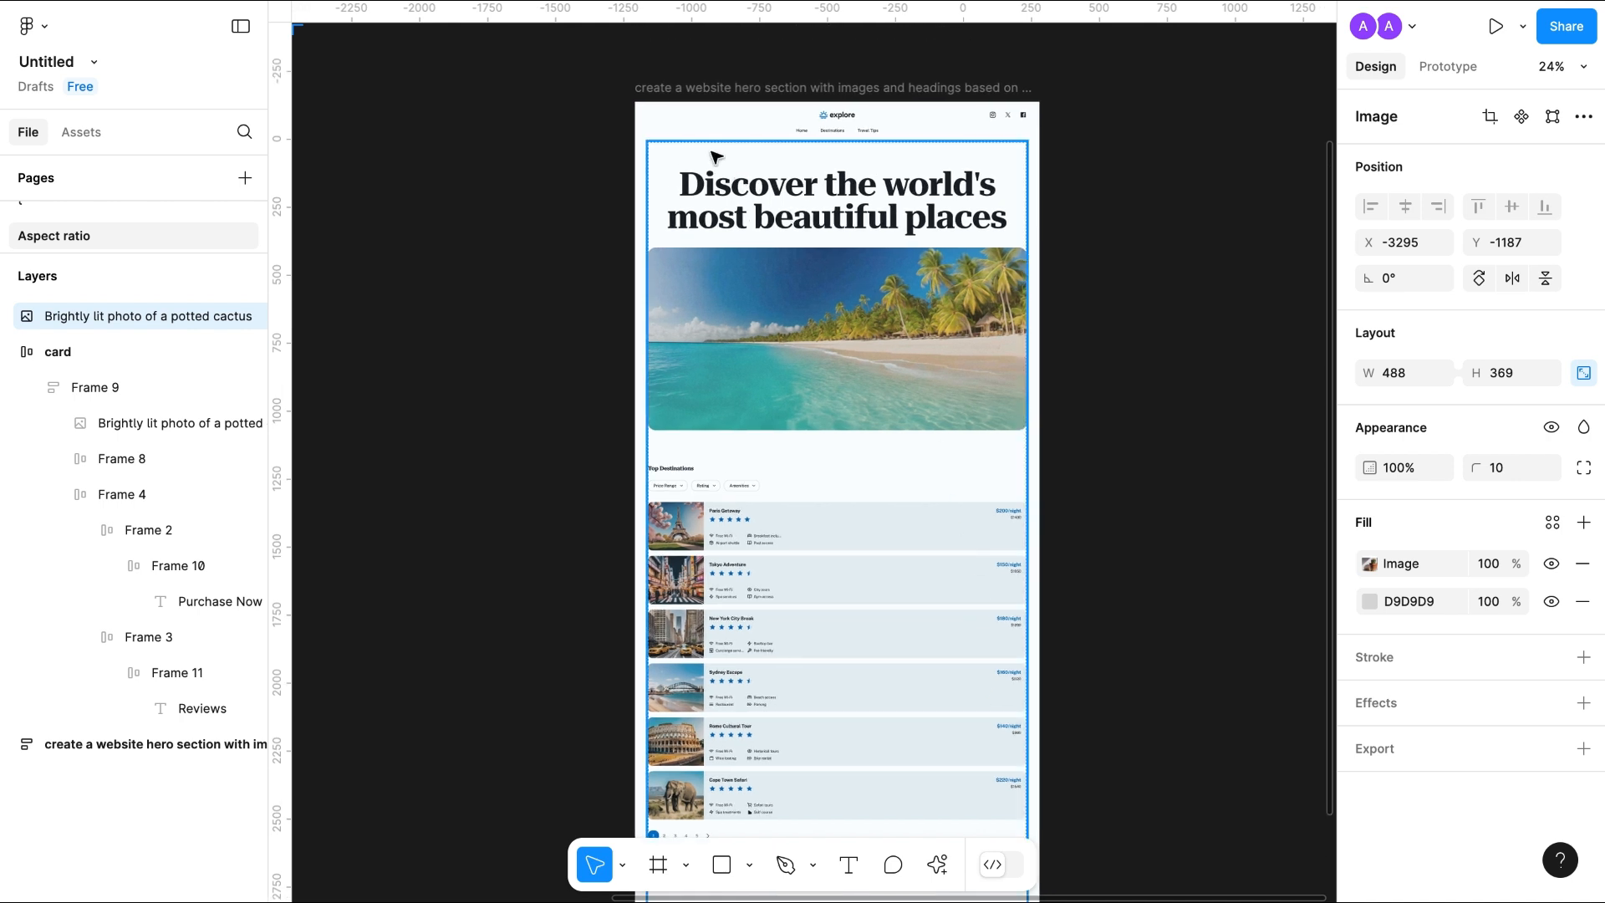
pyautogui.click(660, 92)
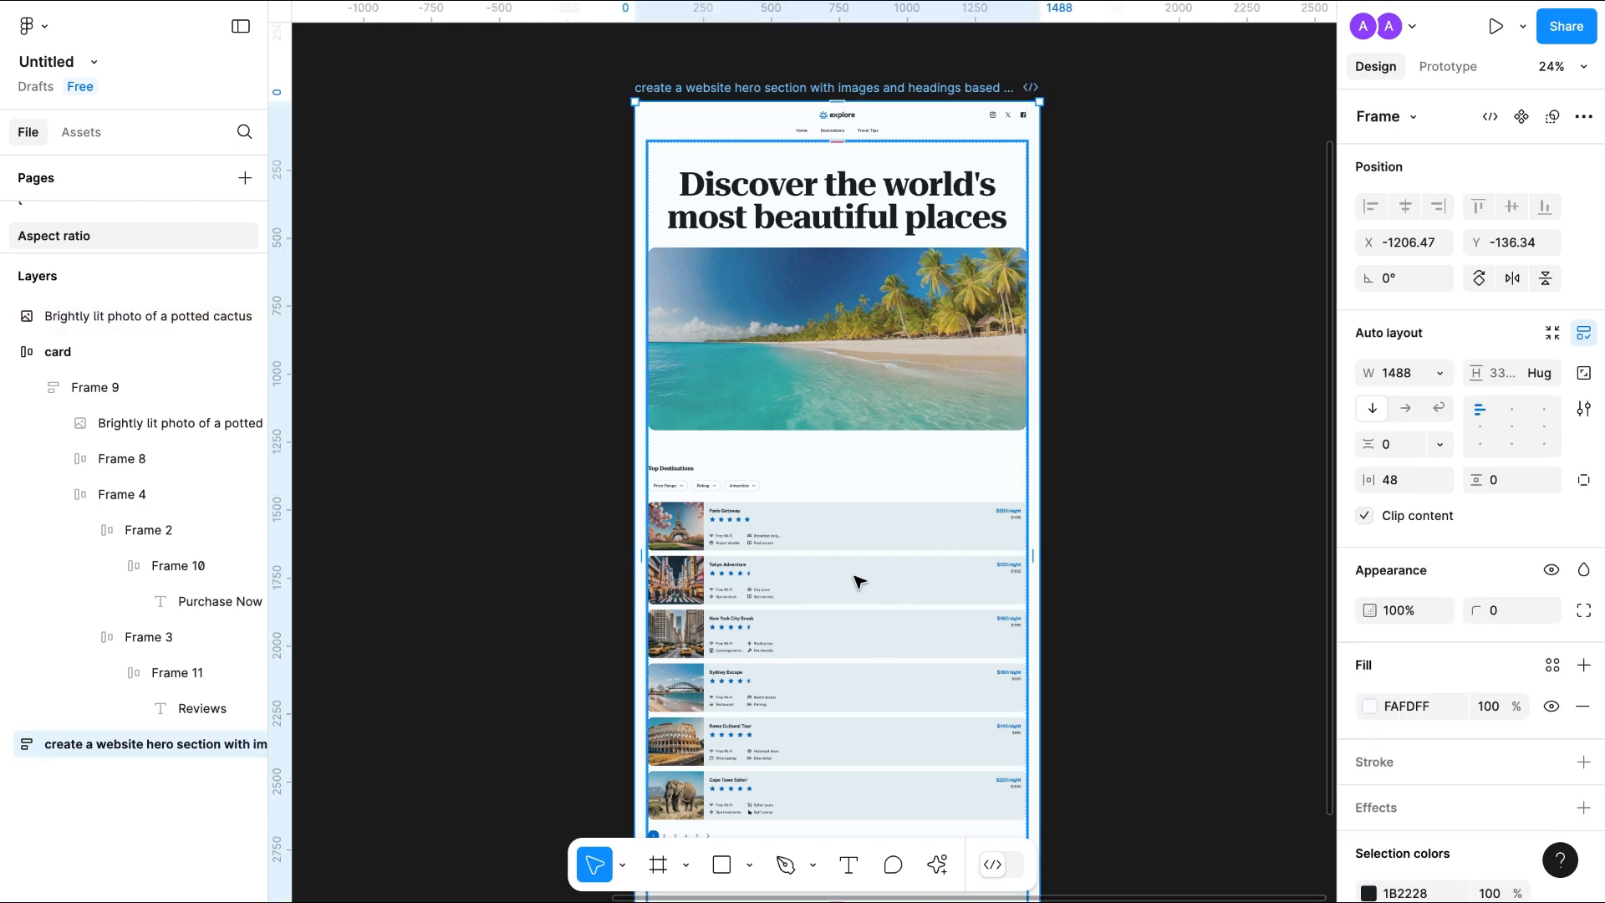
pyautogui.doubleClick(902, 390)
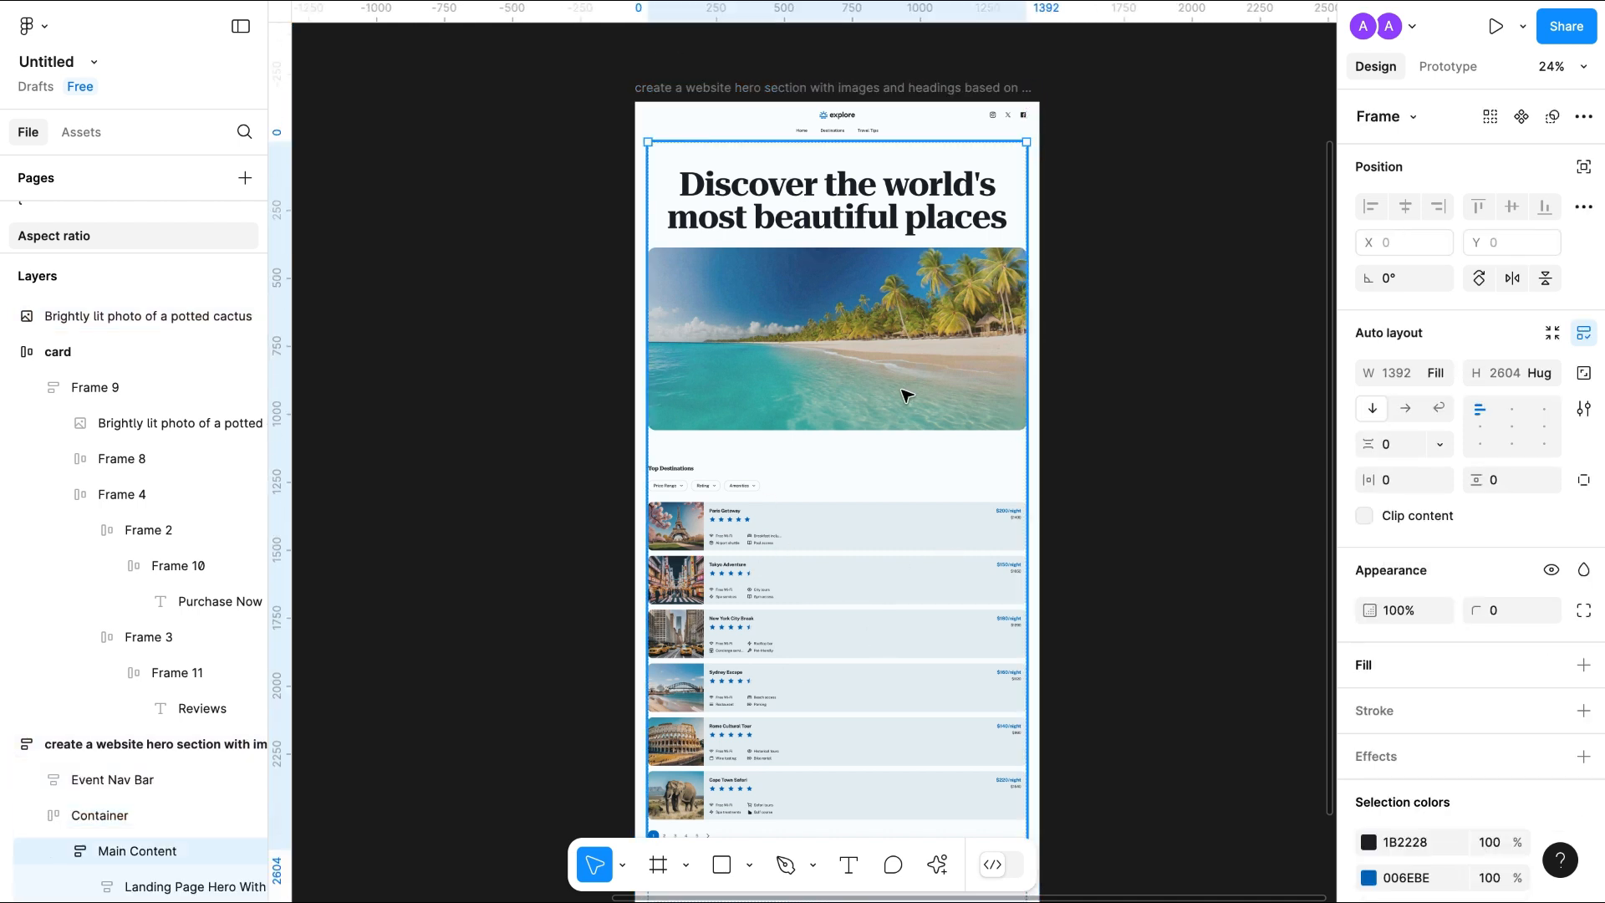
pyautogui.doubleClick(902, 390)
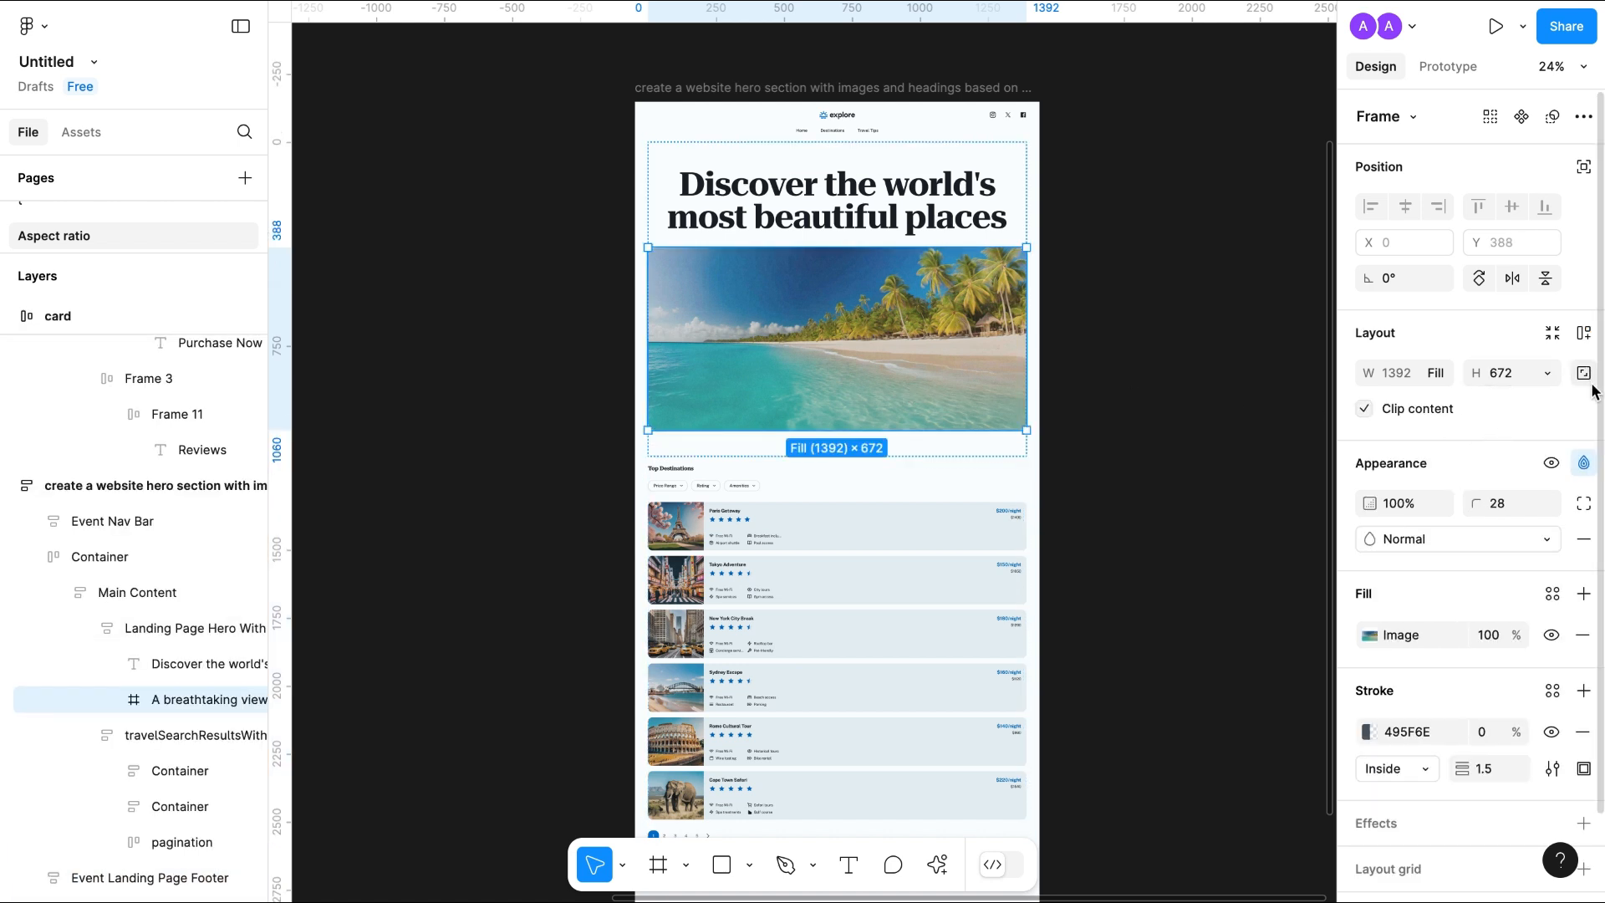
# Step: Resize the website hero section frame to about 1862 px wide
pyautogui.click(655, 94)
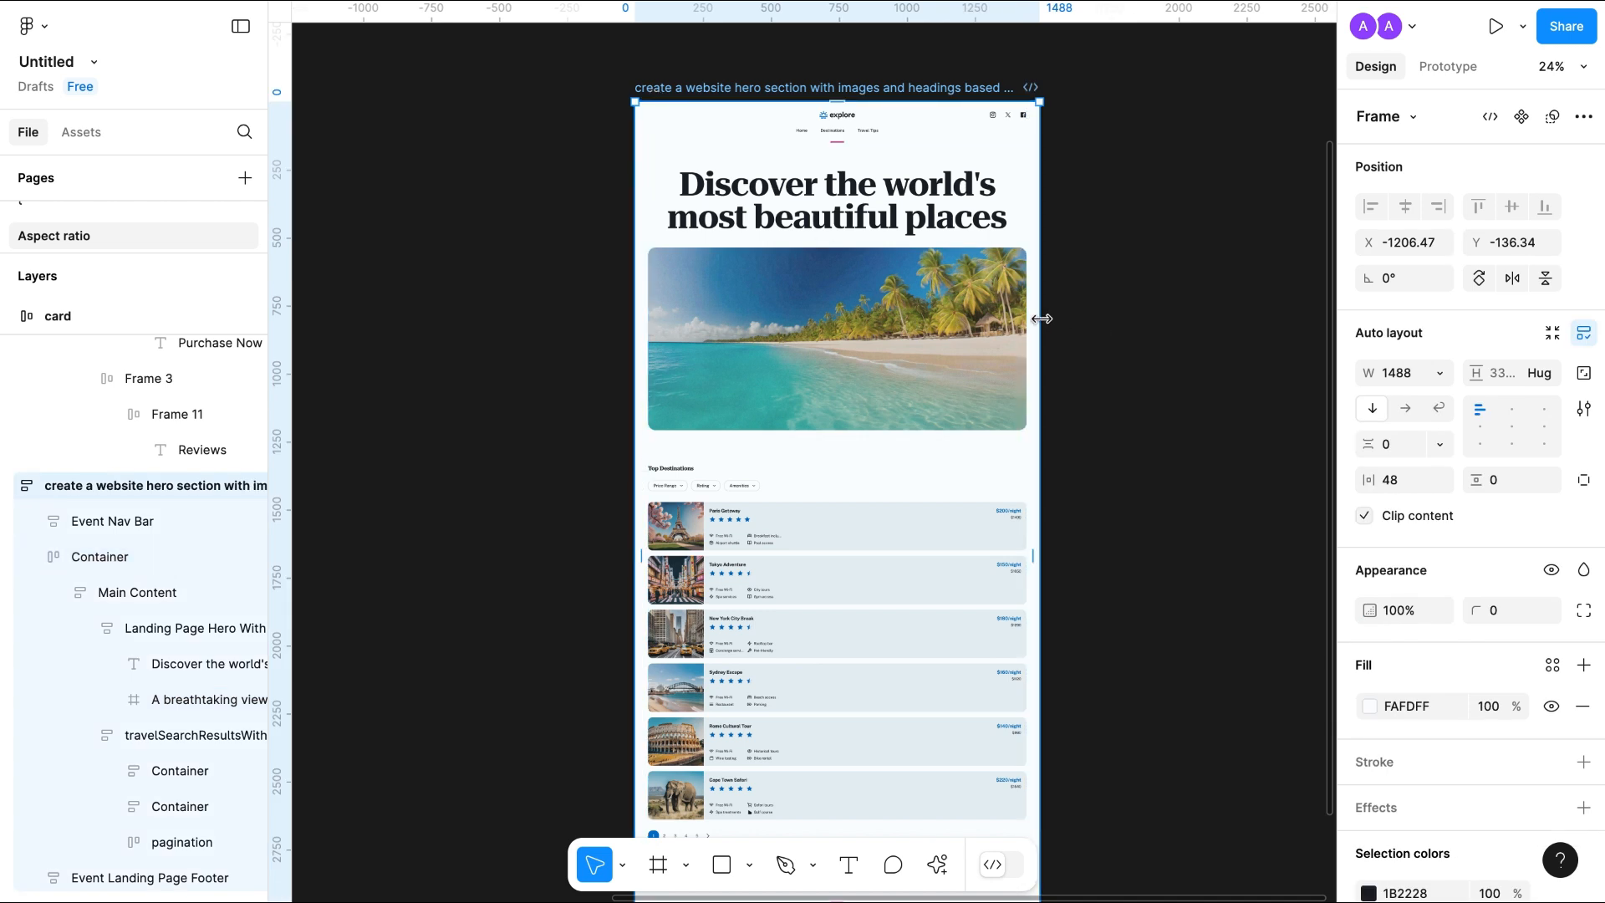
pyautogui.moveTo(1042, 318); pyautogui.dragTo(879, 332)
pyautogui.scroll(-2, 923, 320)
pyautogui.moveTo(1121, 330); pyautogui.dragTo(1139, 329)
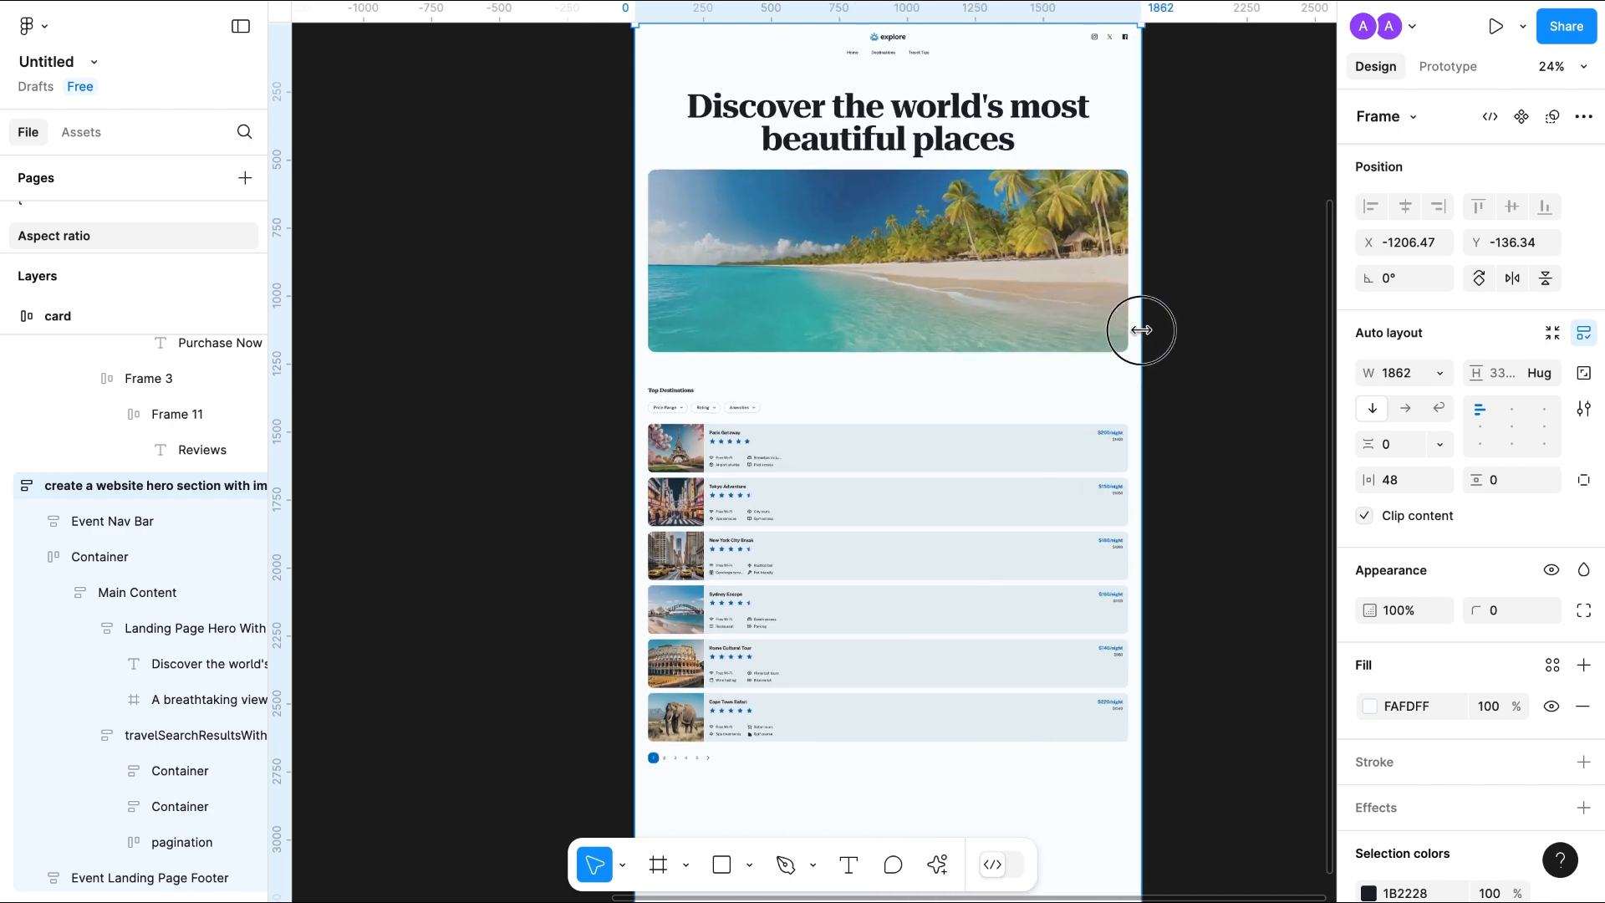
# Step: Inspect the hero image's size and aspect ratio lock at the new frame width
pyautogui.scroll(3, 1139, 334)
pyautogui.click(1014, 380)
pyautogui.click(1014, 380)
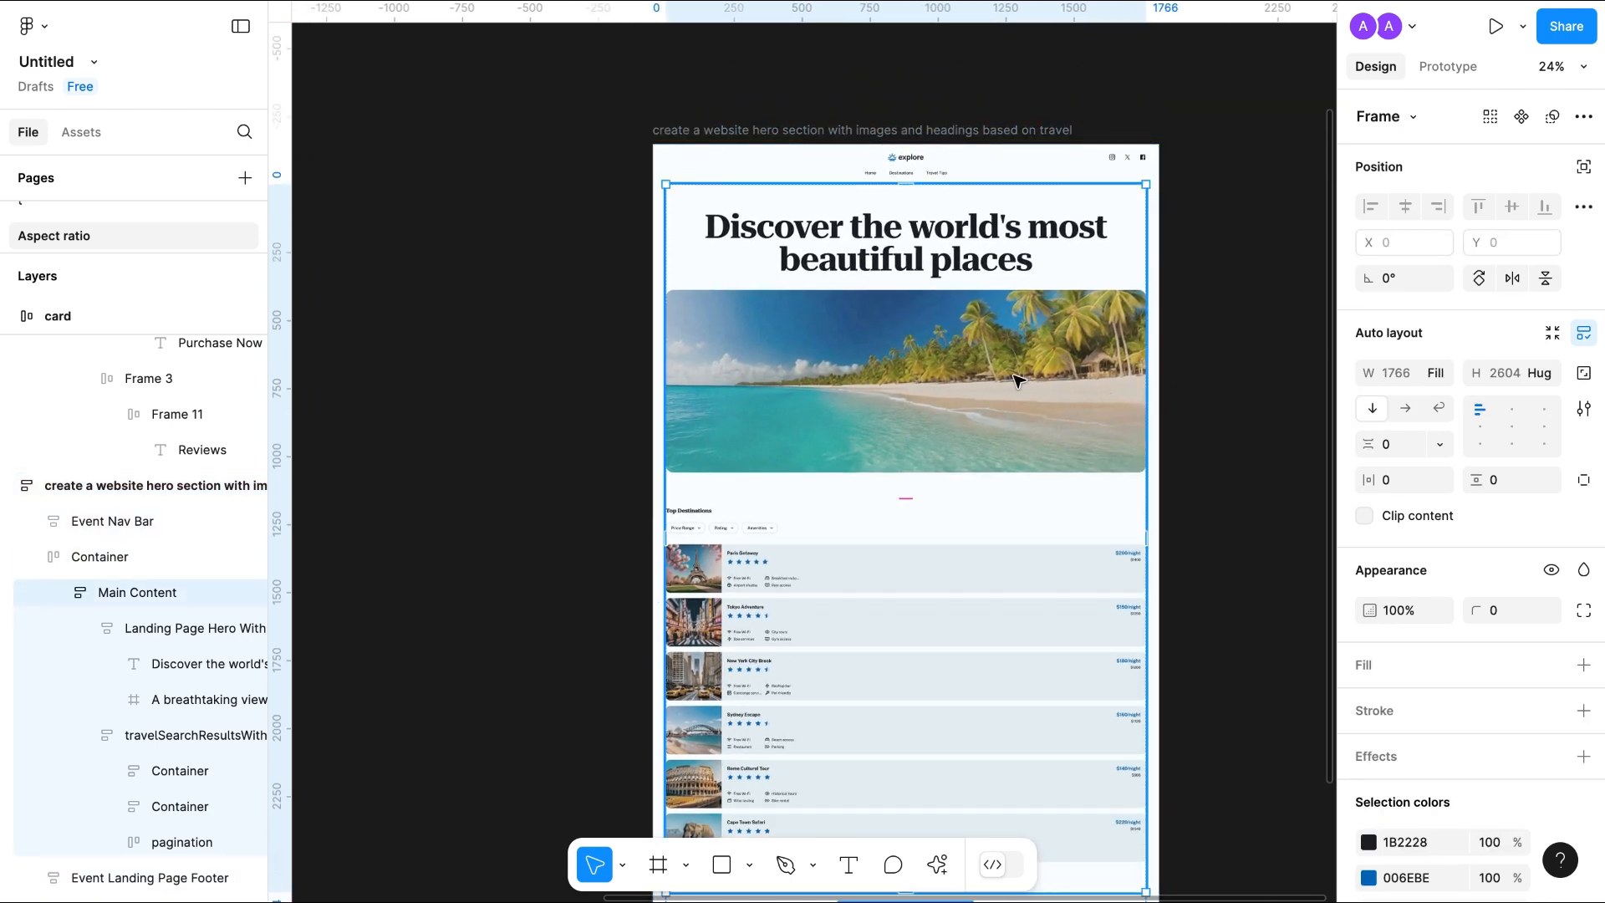
pyautogui.click(1013, 381)
pyautogui.click(1014, 380)
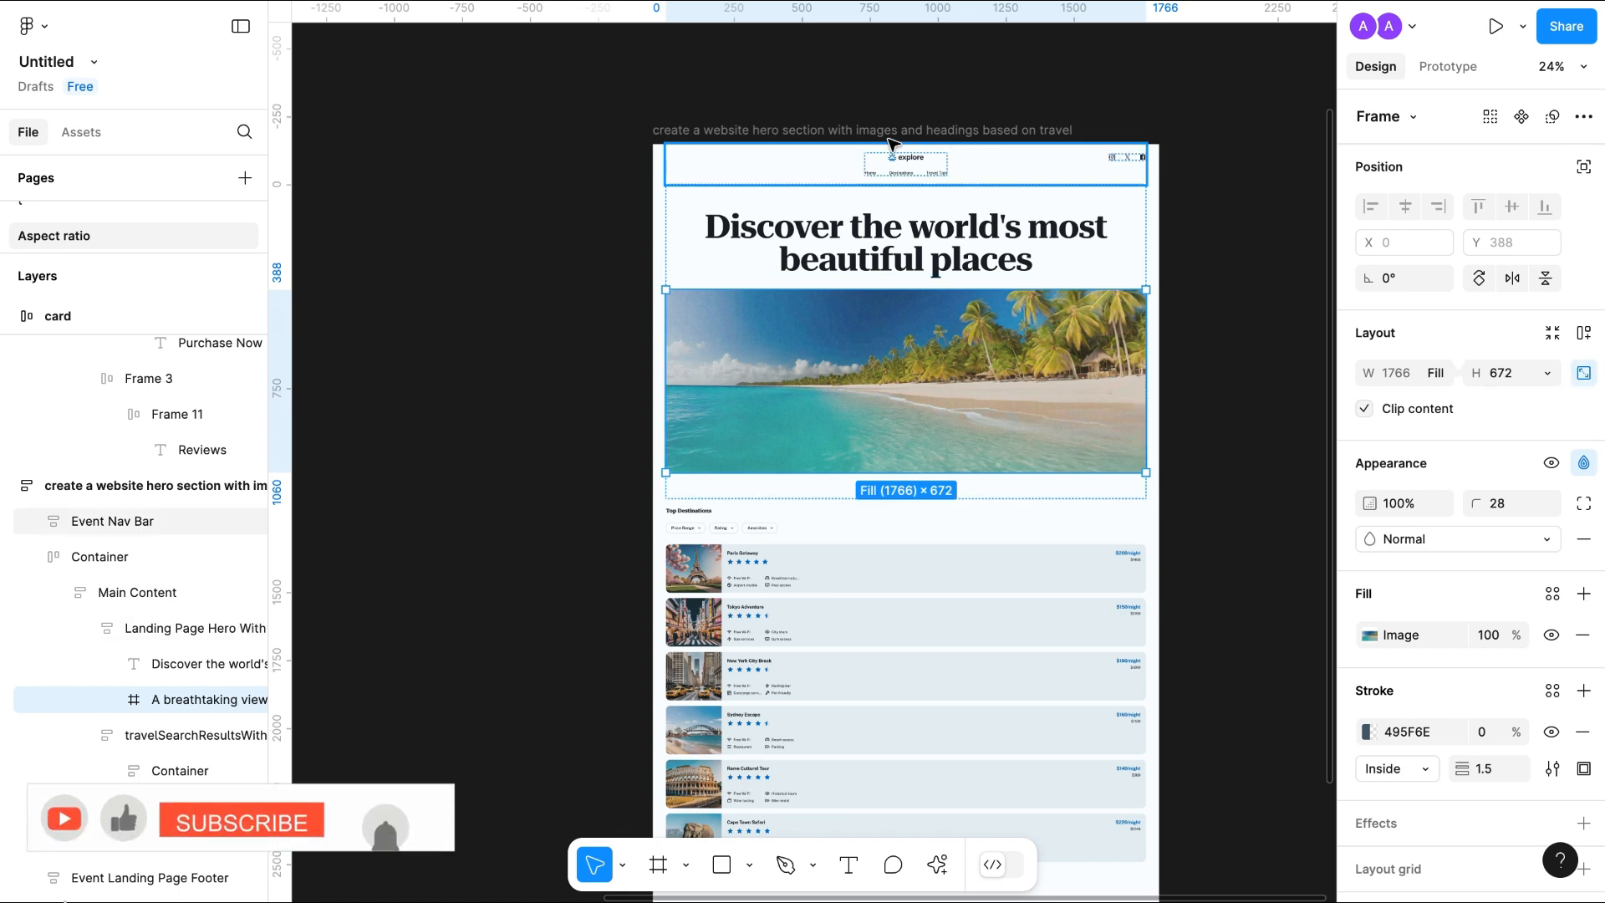
# Step: Narrow the website hero section frame to about 1794 px wide
pyautogui.click(736, 131)
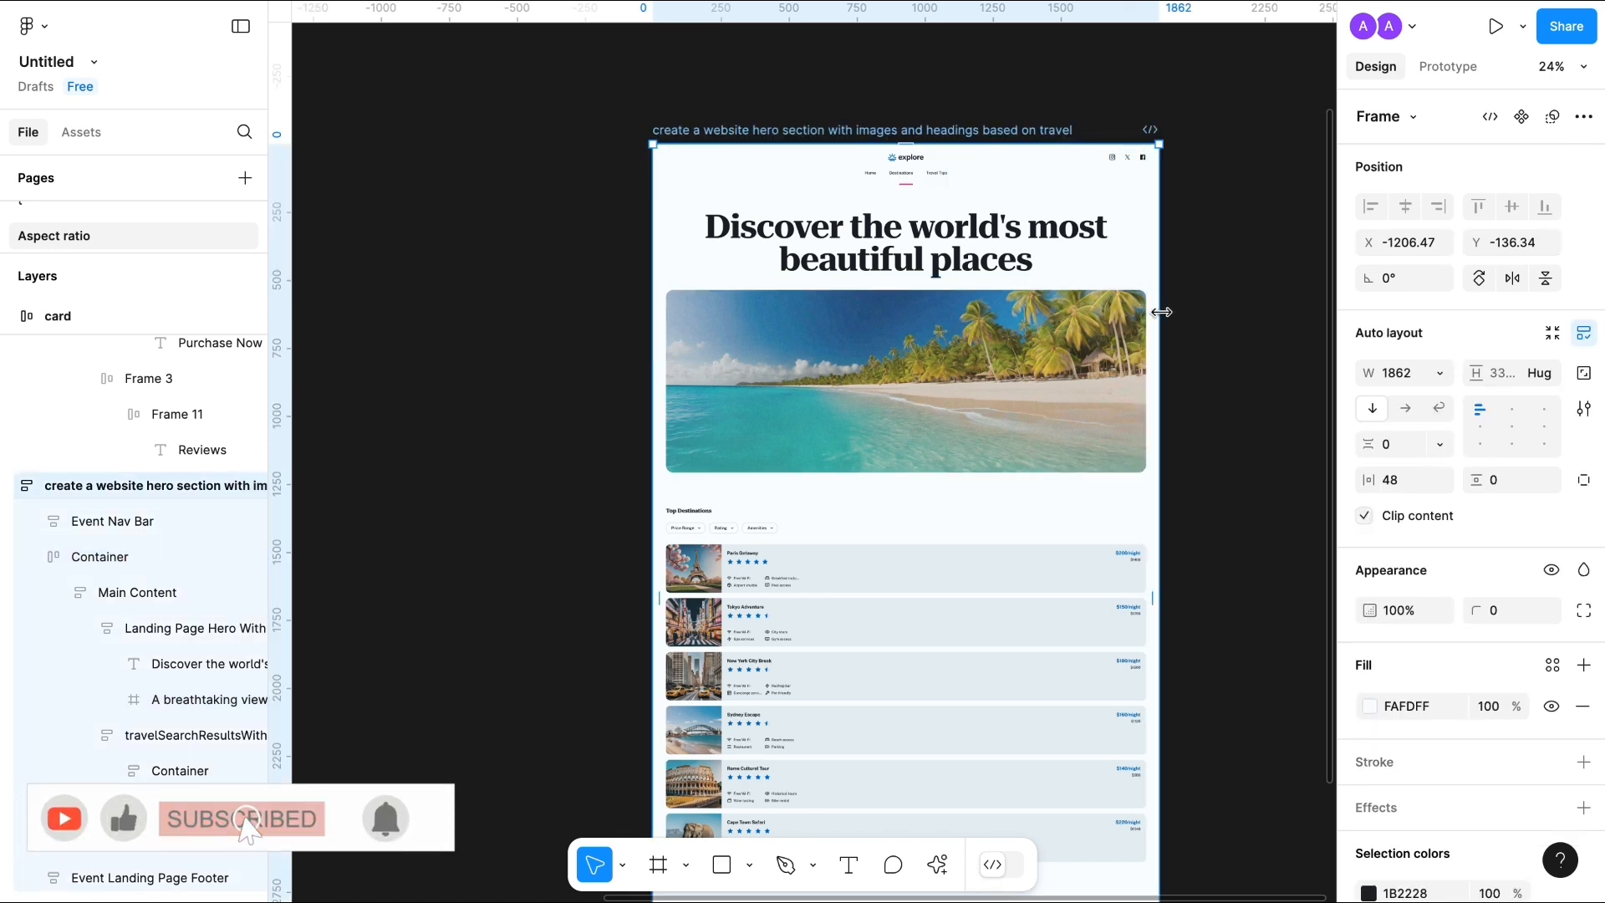
pyautogui.moveTo(1158, 311)
pyautogui.mouseDown()
pyautogui.moveTo(942, 315)
pyautogui.moveTo(1079, 322)
pyautogui.moveTo(920, 305)
pyautogui.moveTo(1170, 327)
pyautogui.moveTo(1041, 305)
pyautogui.moveTo(1156, 315)
pyautogui.moveTo(1142, 319)
pyautogui.mouseUp()
pyautogui.scroll(-2, 1146, 325)
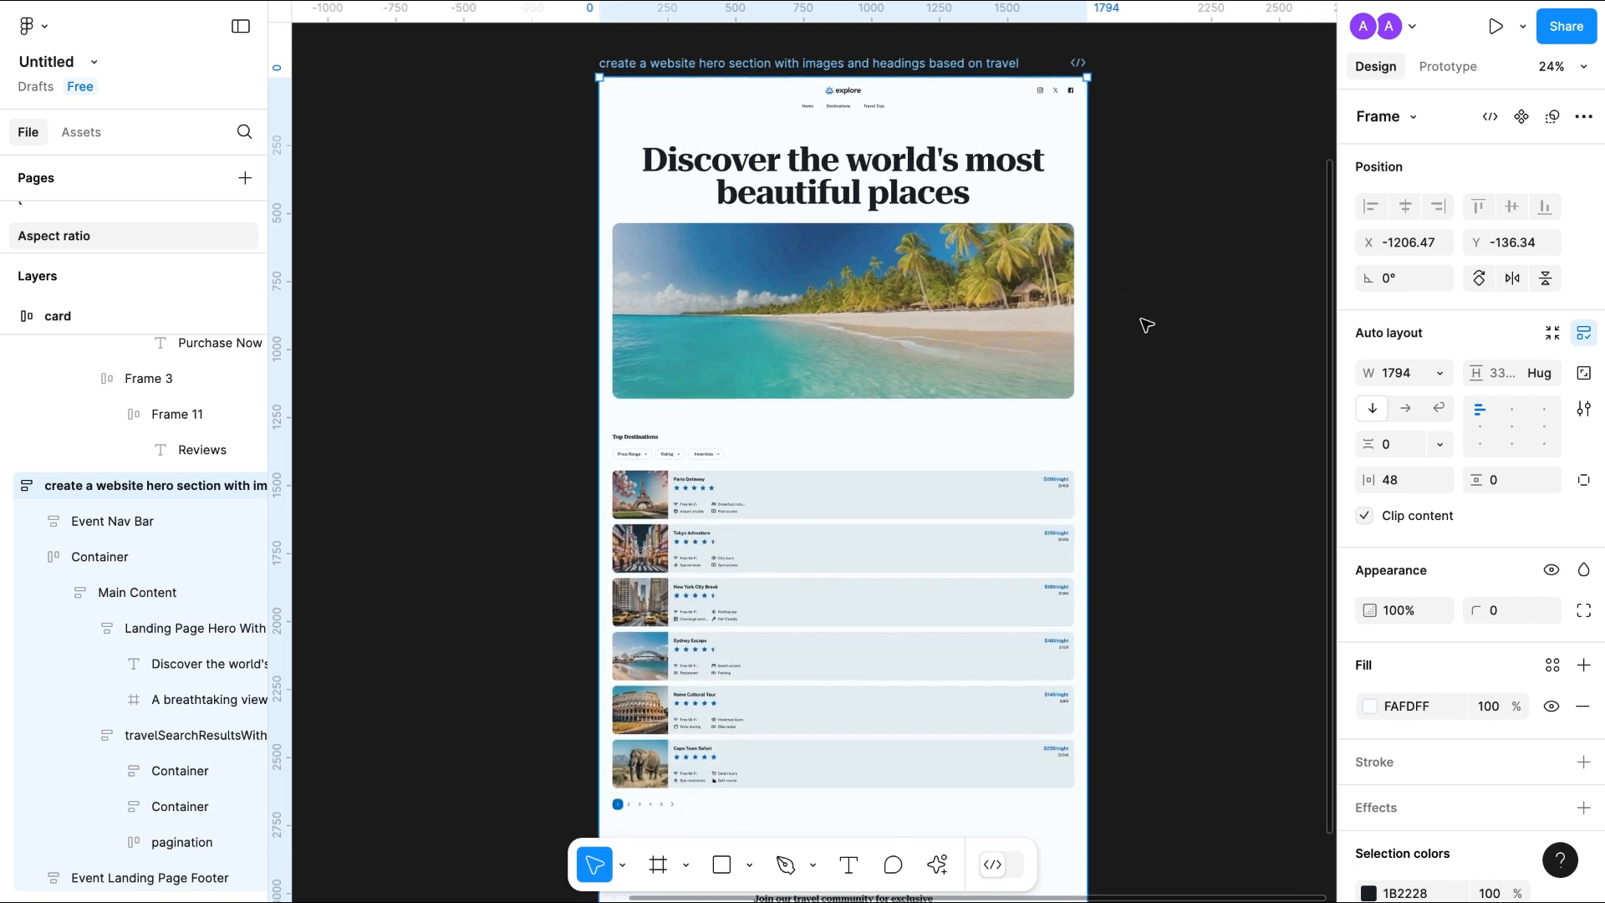